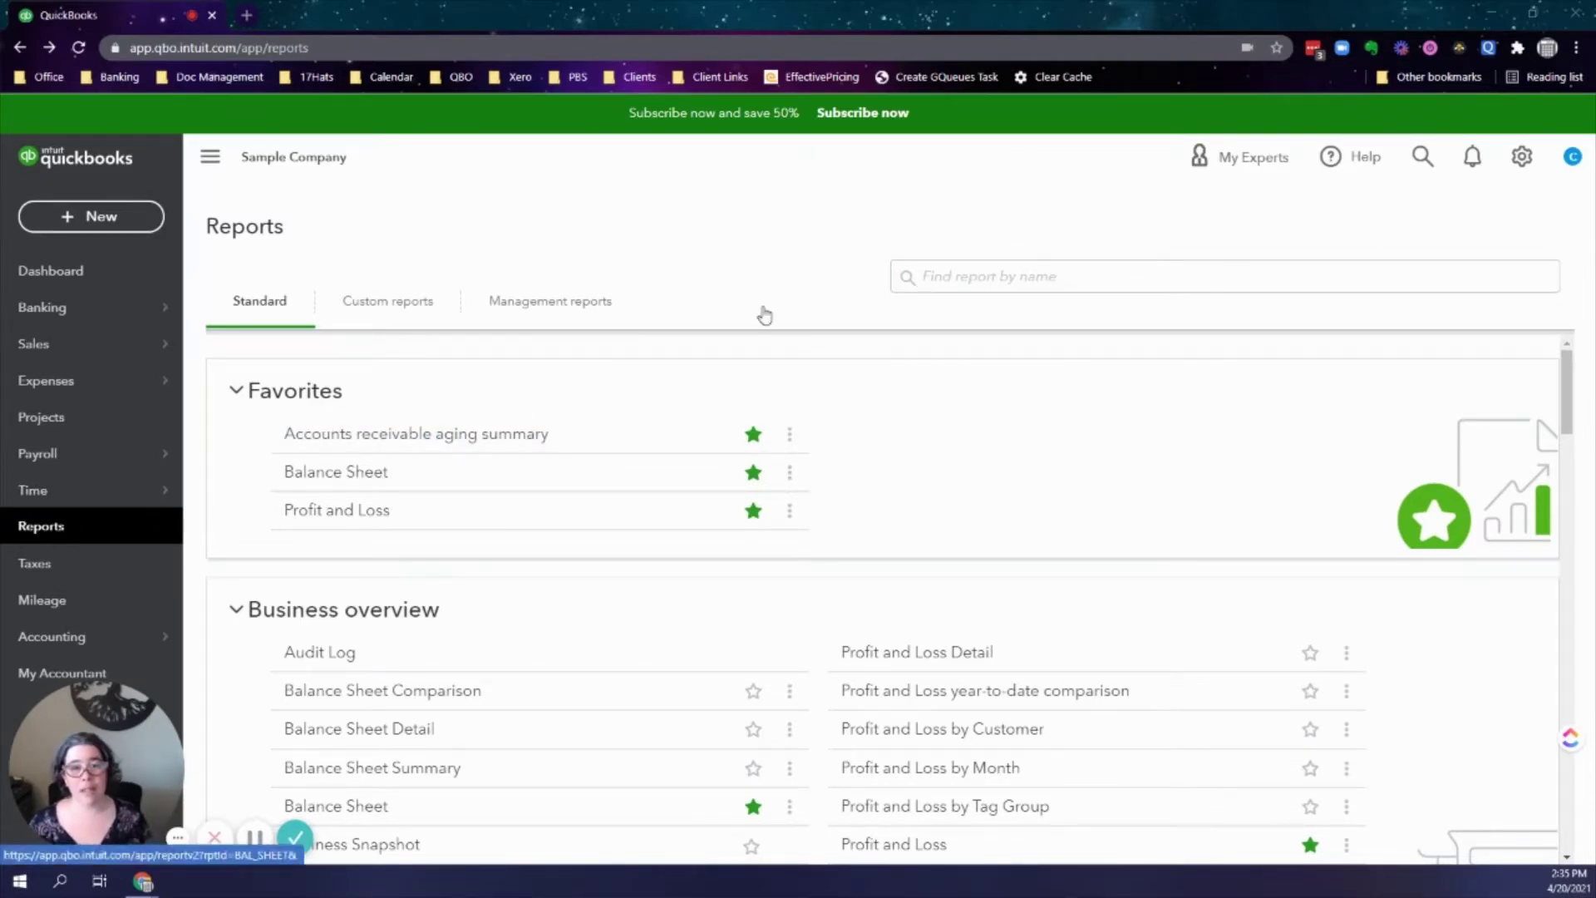
# - Search reports for 'vendor co' and open the Vendor Contact List report
pyautogui.click(979, 260)
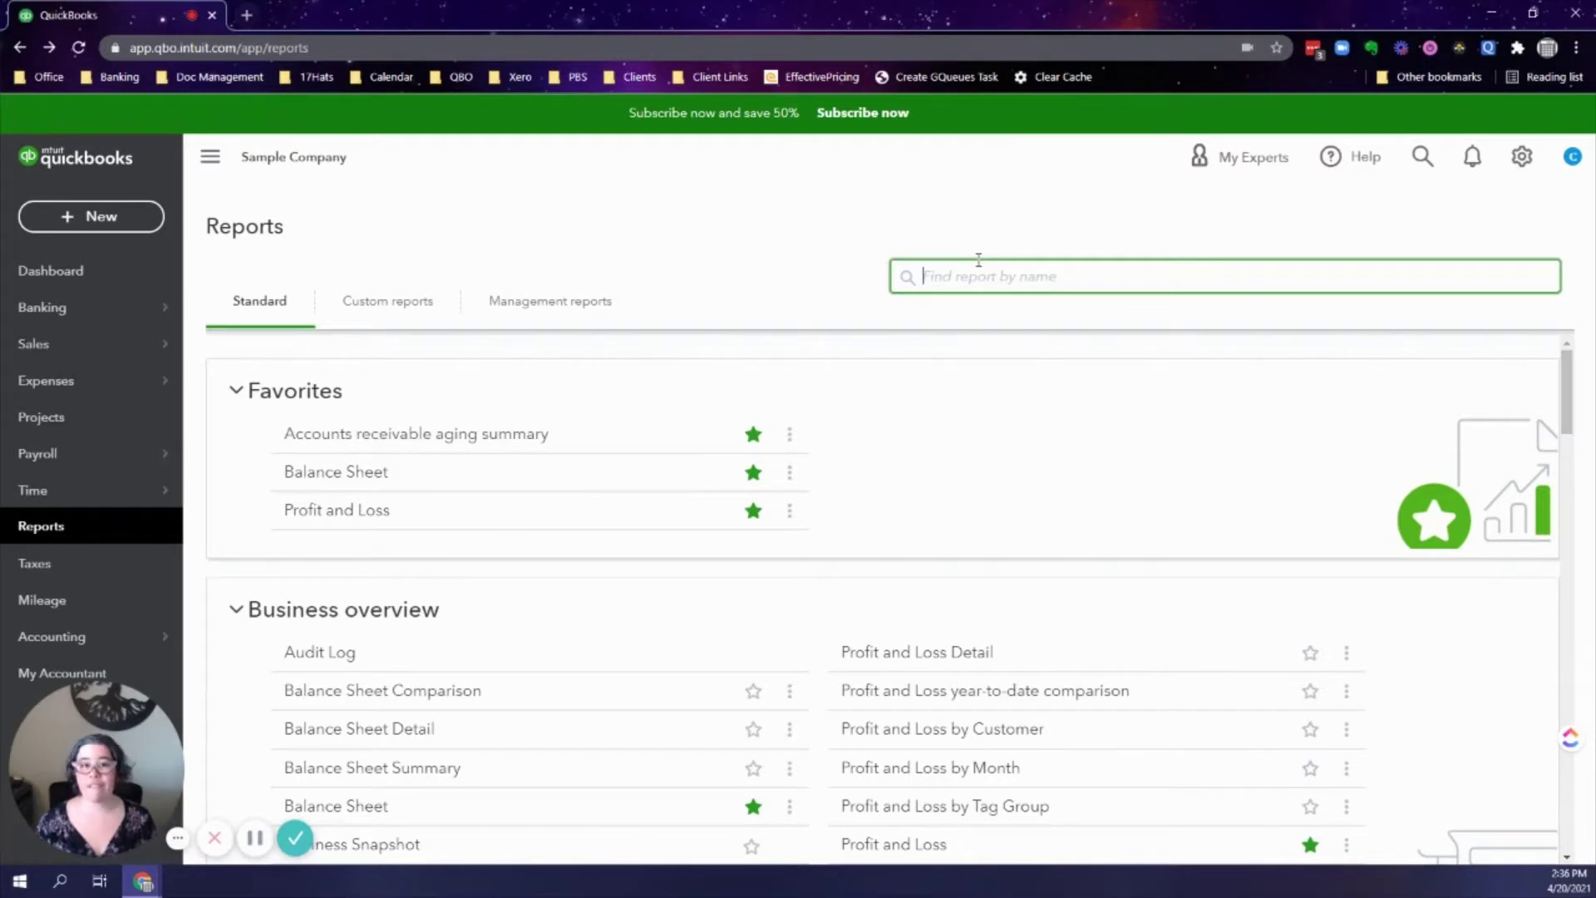
pyautogui.write('vendor c')
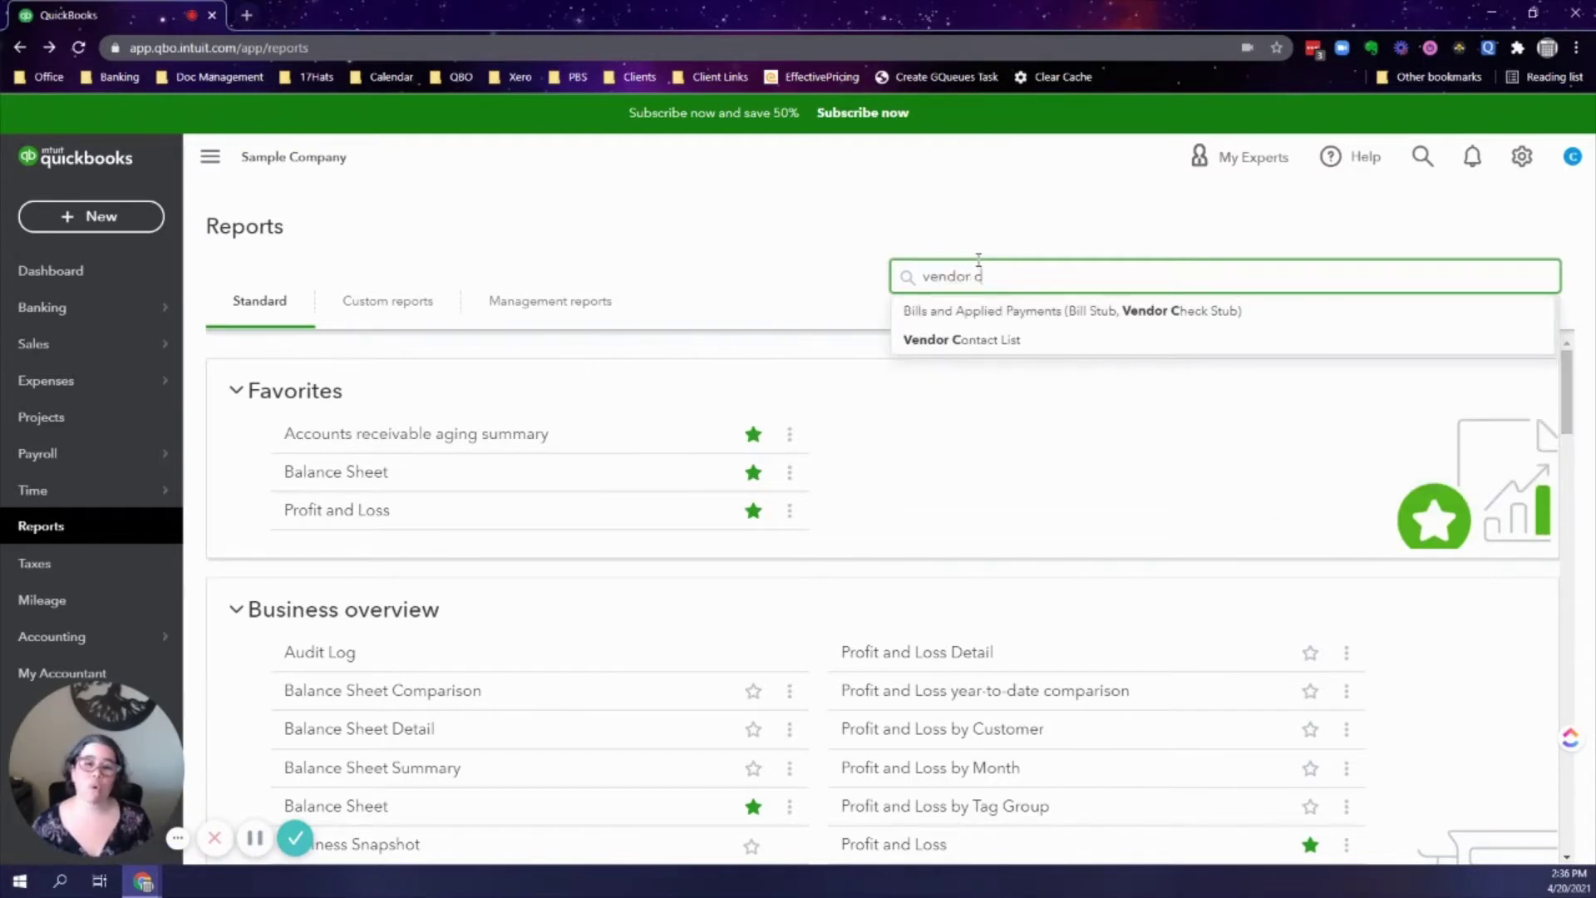
pyautogui.write('o')
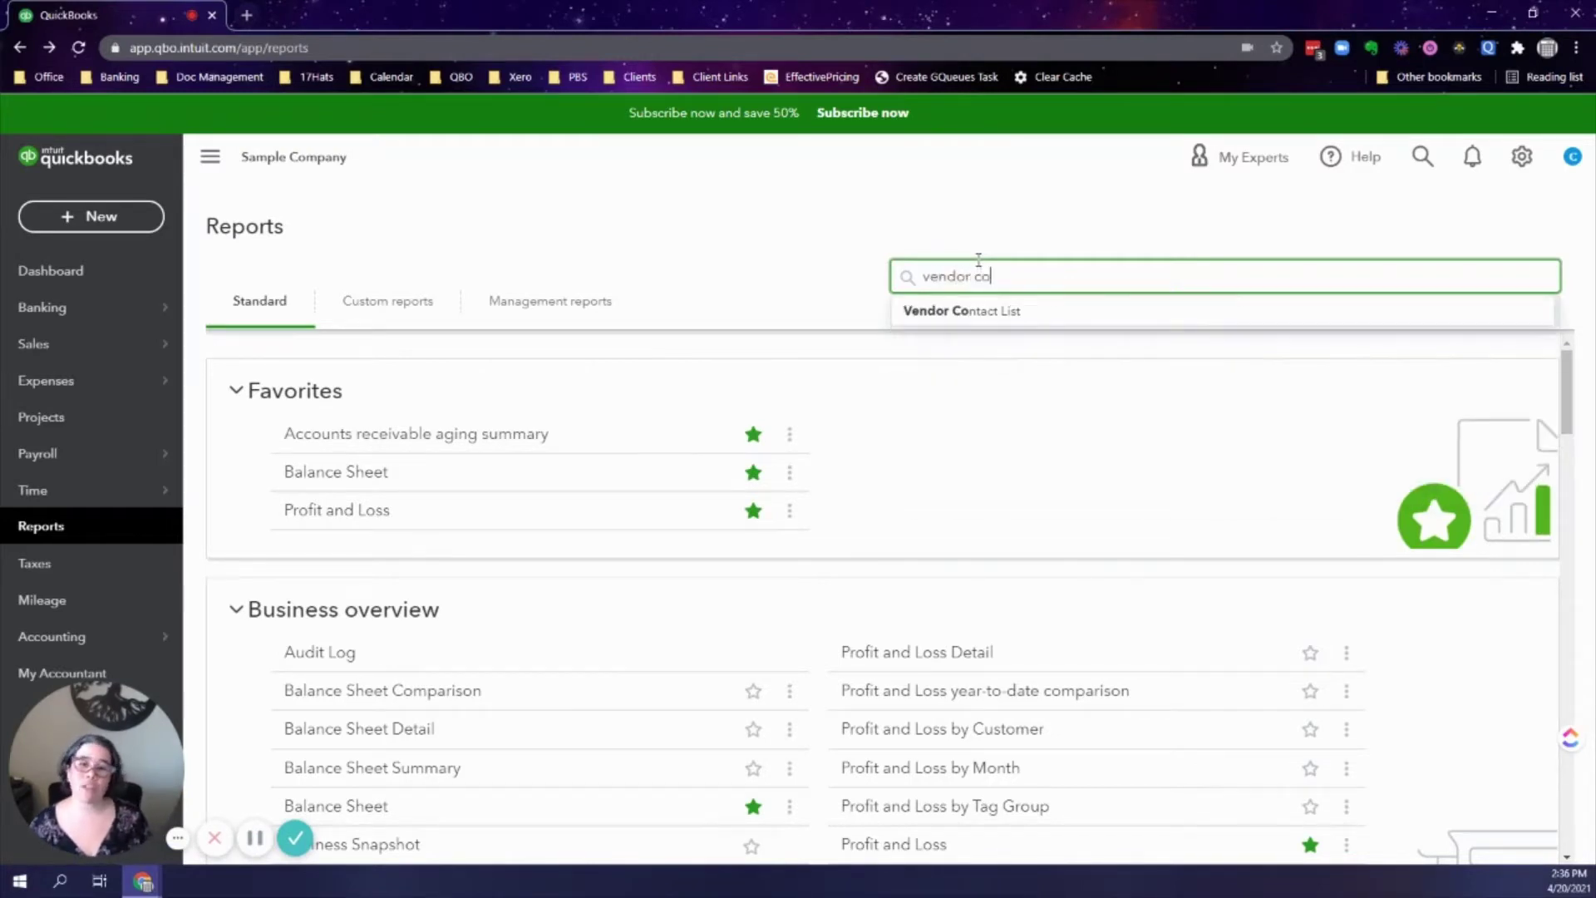
pyautogui.click(962, 319)
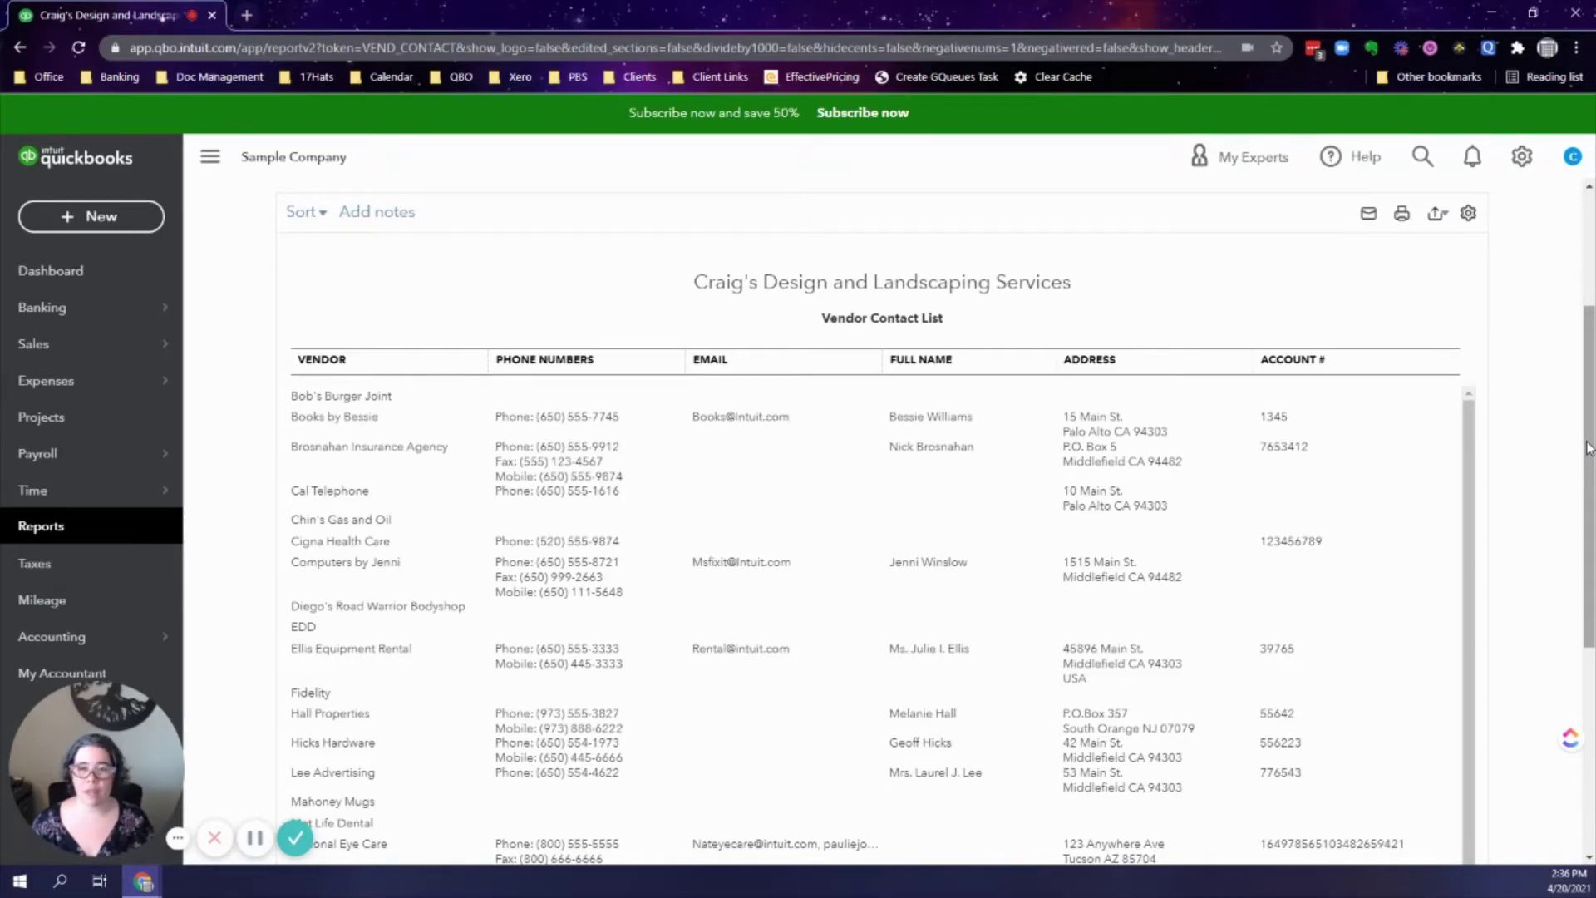
pyautogui.scroll(3, 1588, 449)
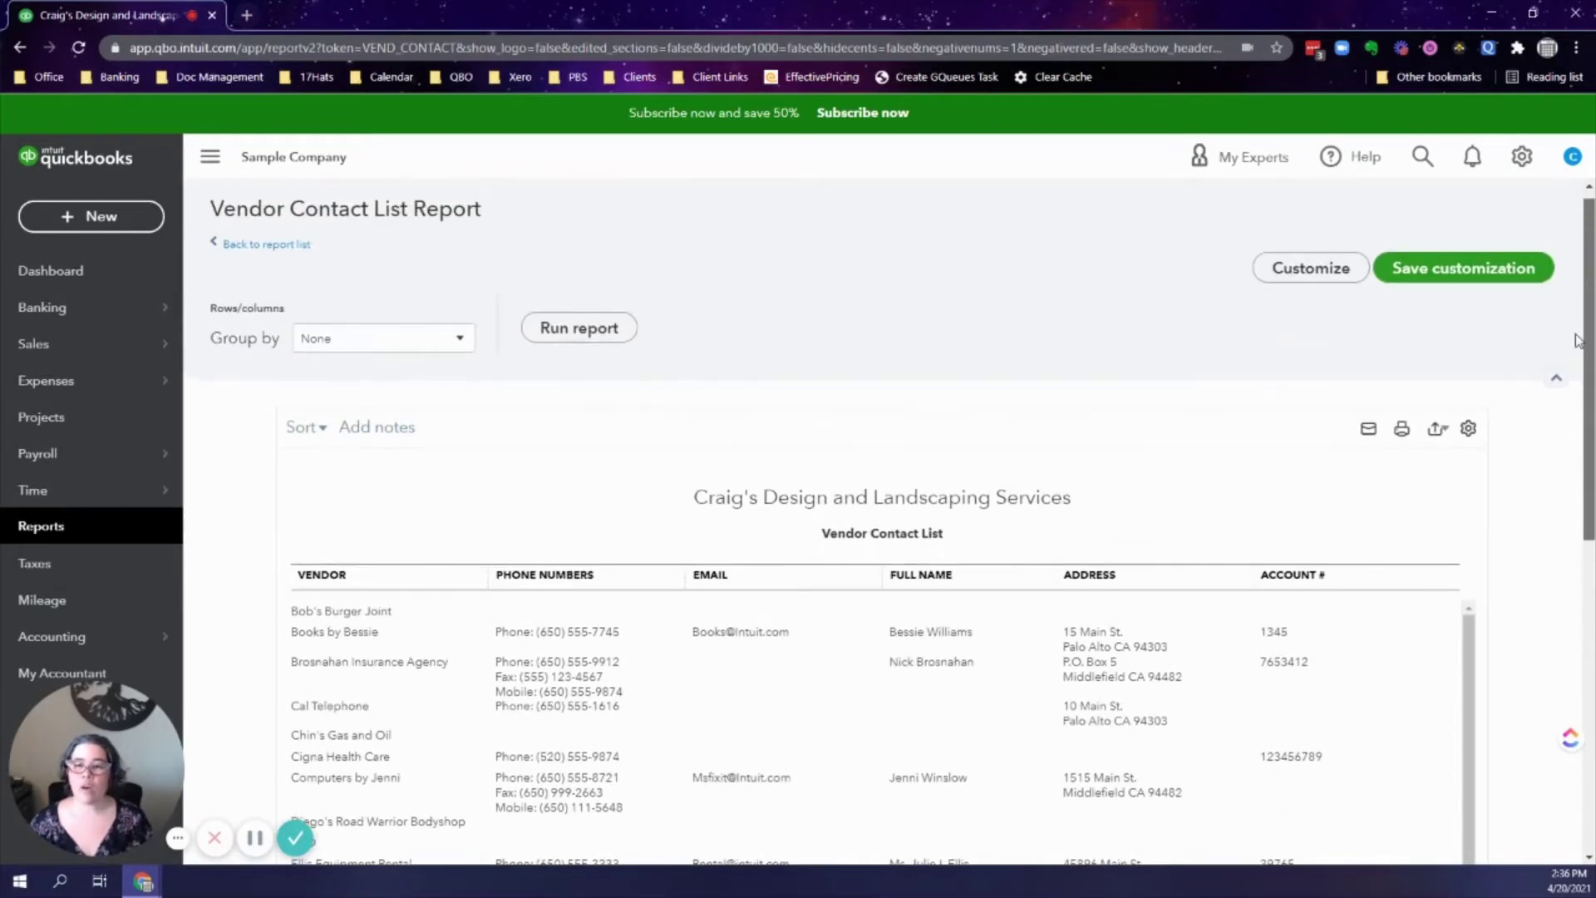
# - Replace Phone Numbers, Full Name, Address and Account # columns with Create Date, Track 1099 and Tax ID, then rerun
pyautogui.click(1312, 268)
pyautogui.click(1177, 410)
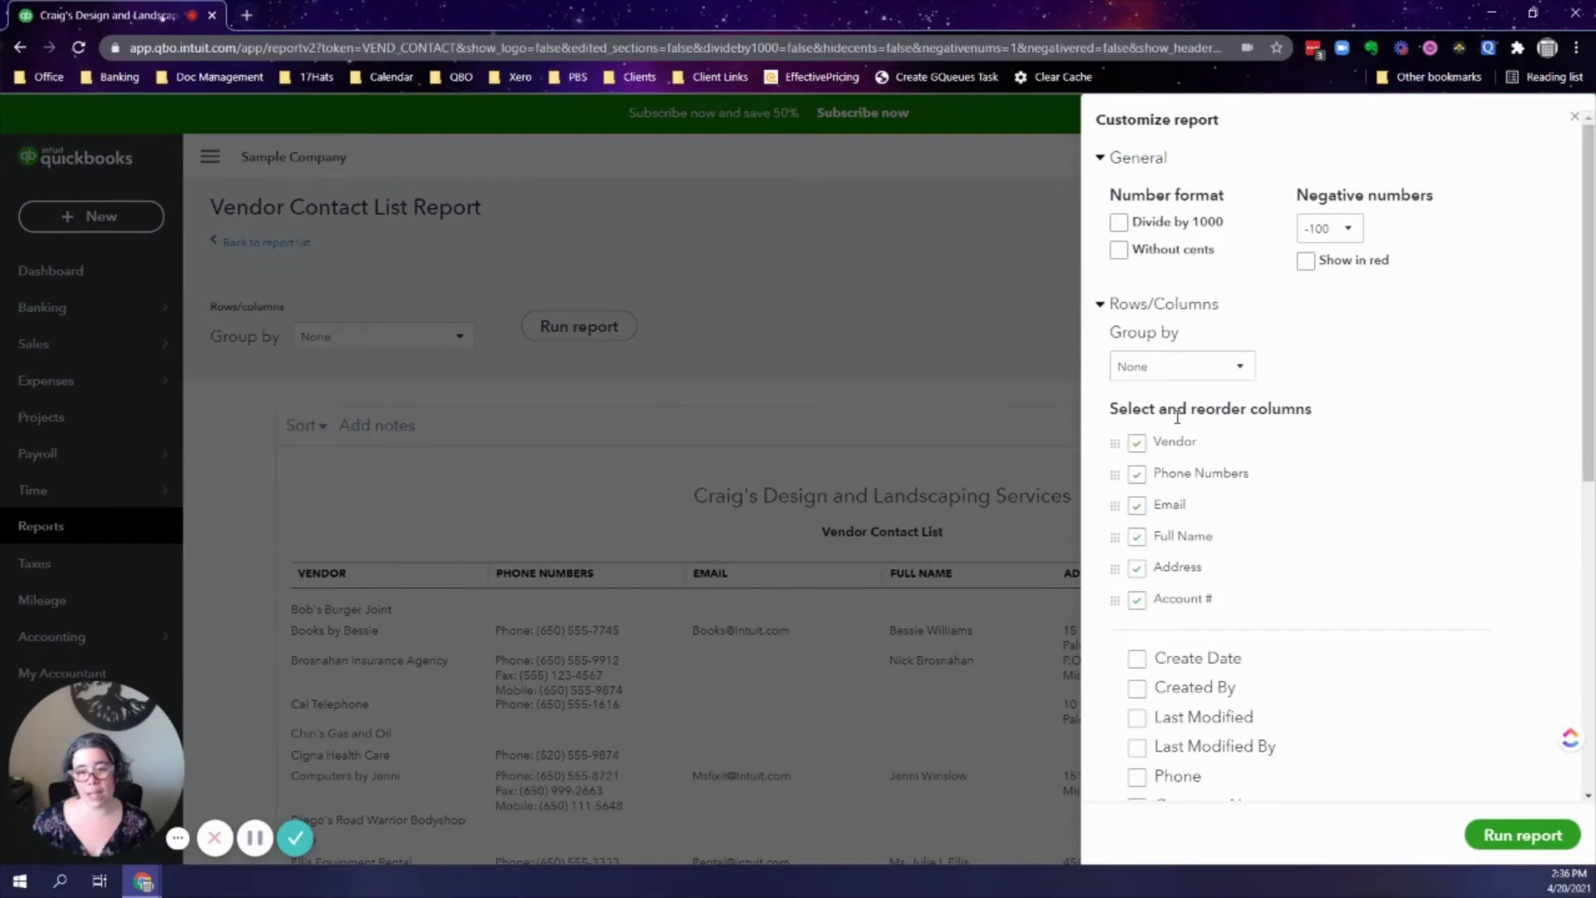
pyautogui.click(1137, 474)
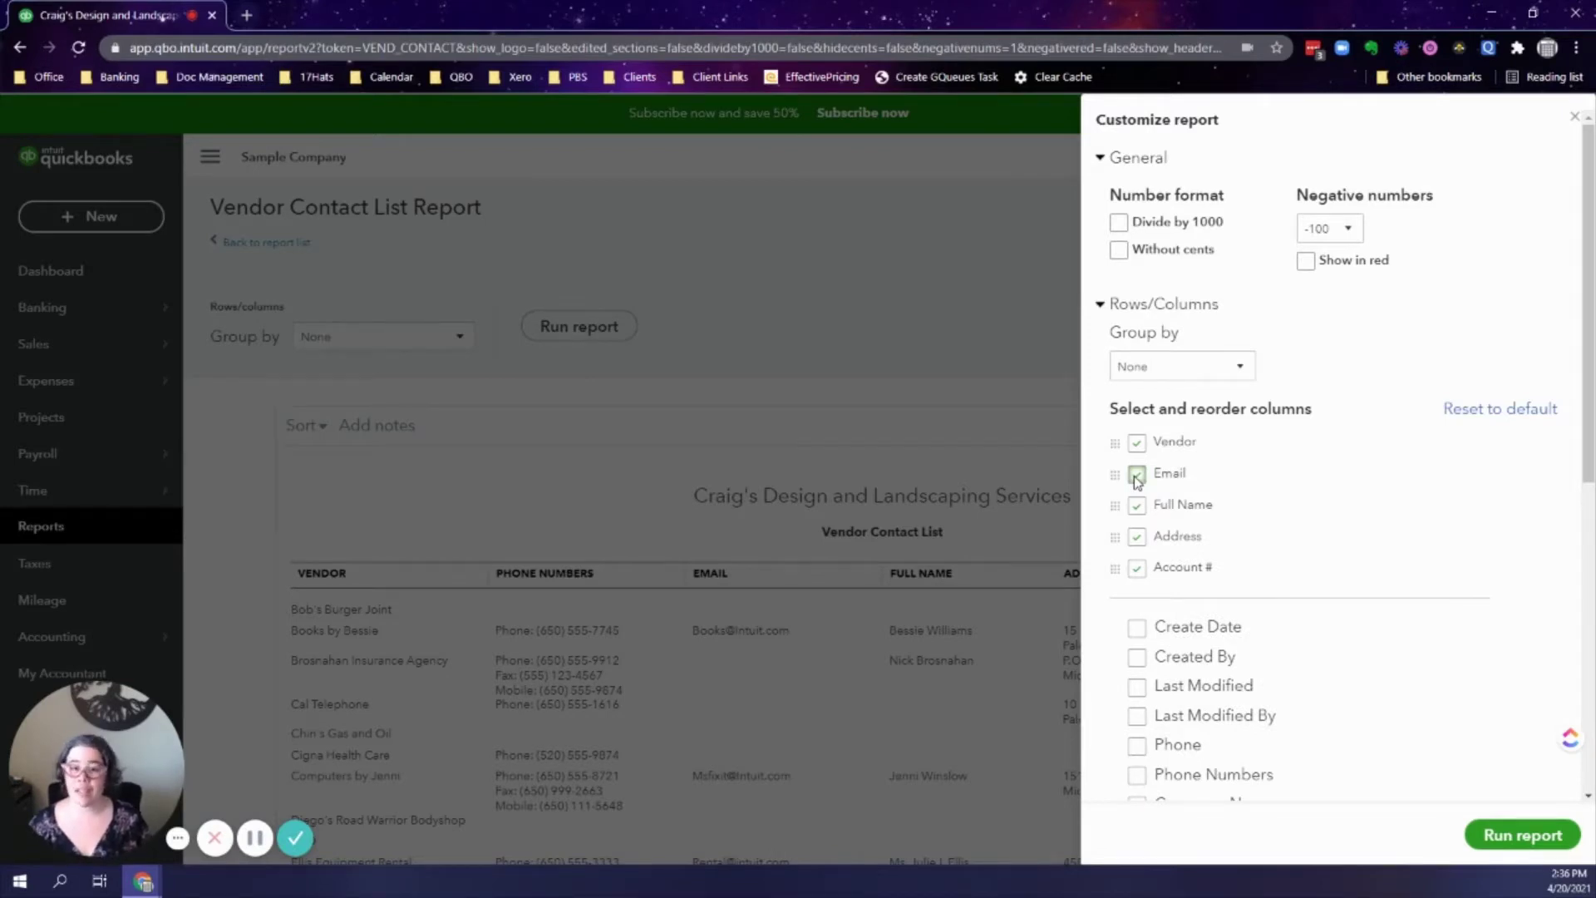
pyautogui.click(1137, 506)
pyautogui.click(1137, 505)
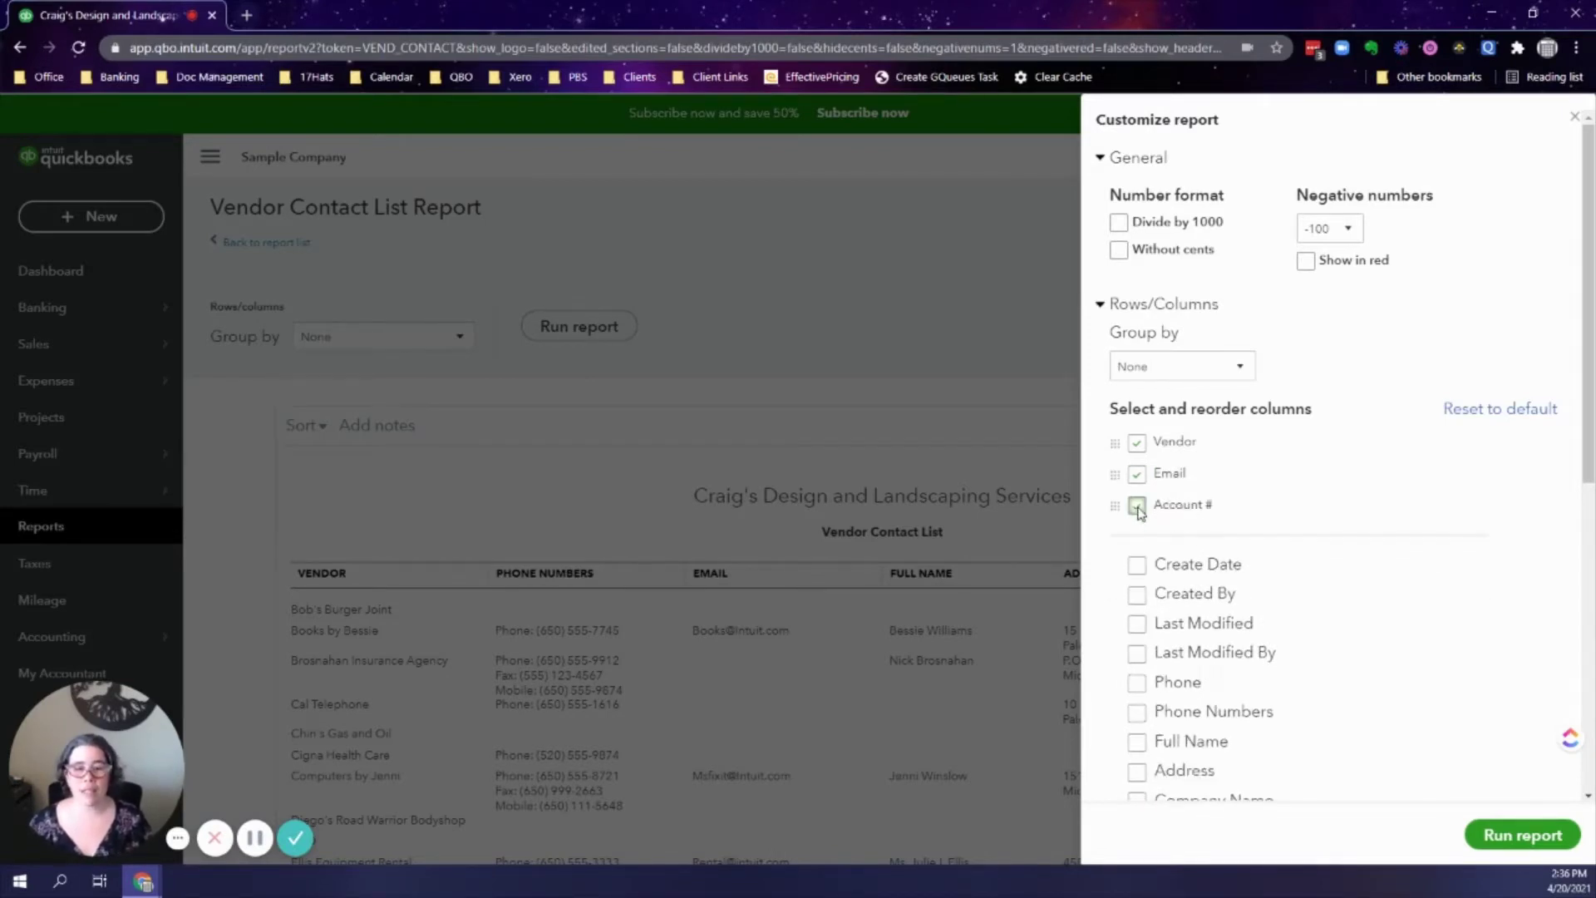
pyautogui.click(1137, 505)
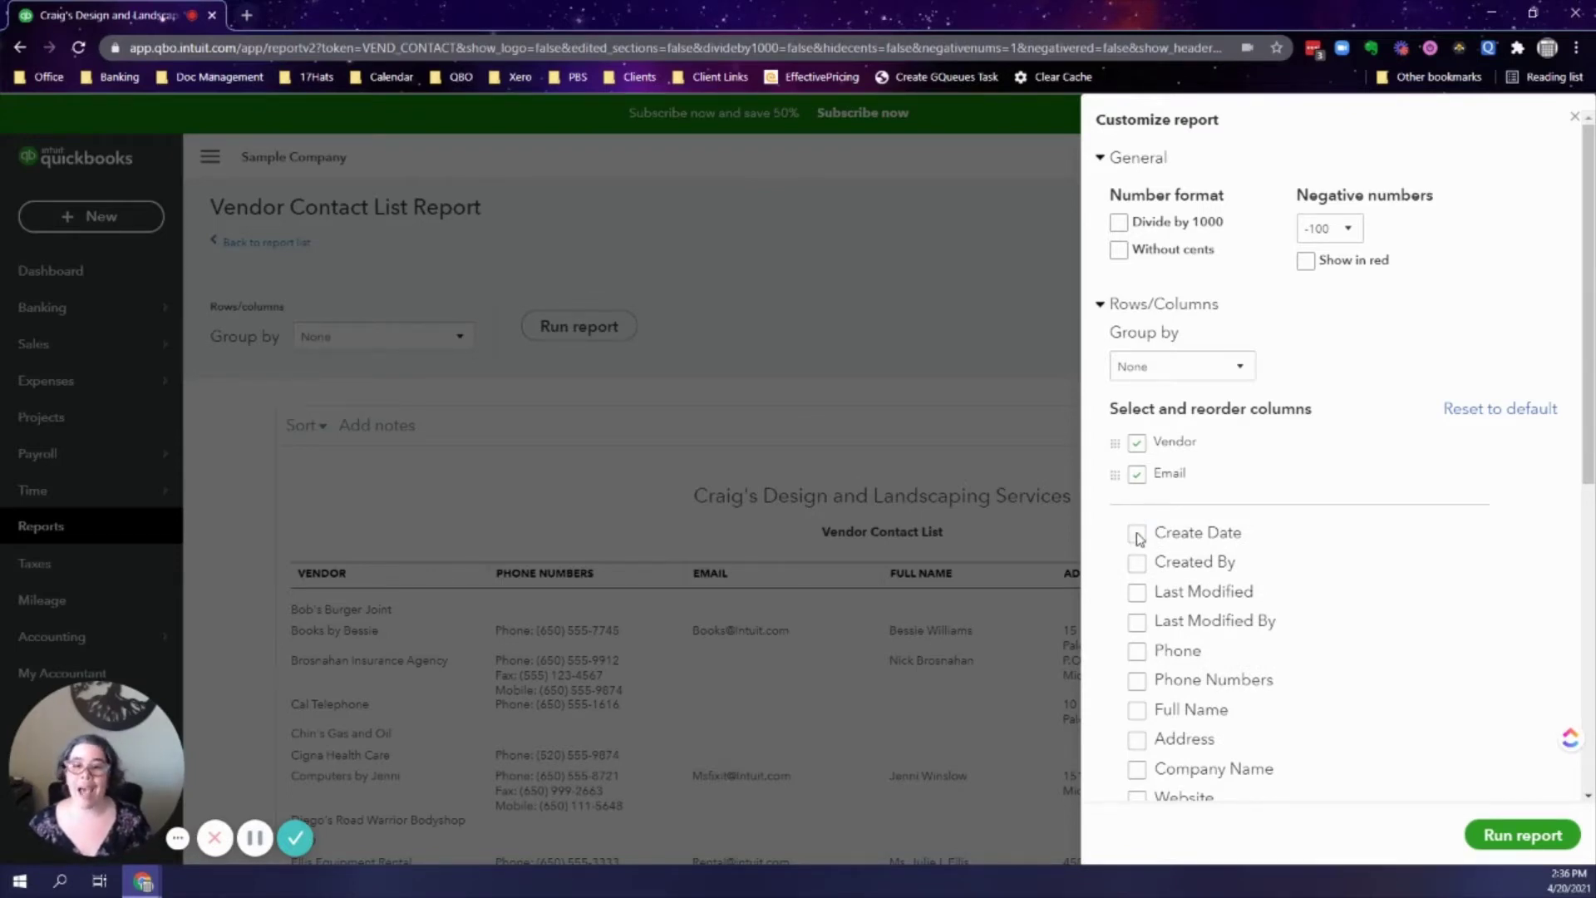
pyautogui.click(1137, 534)
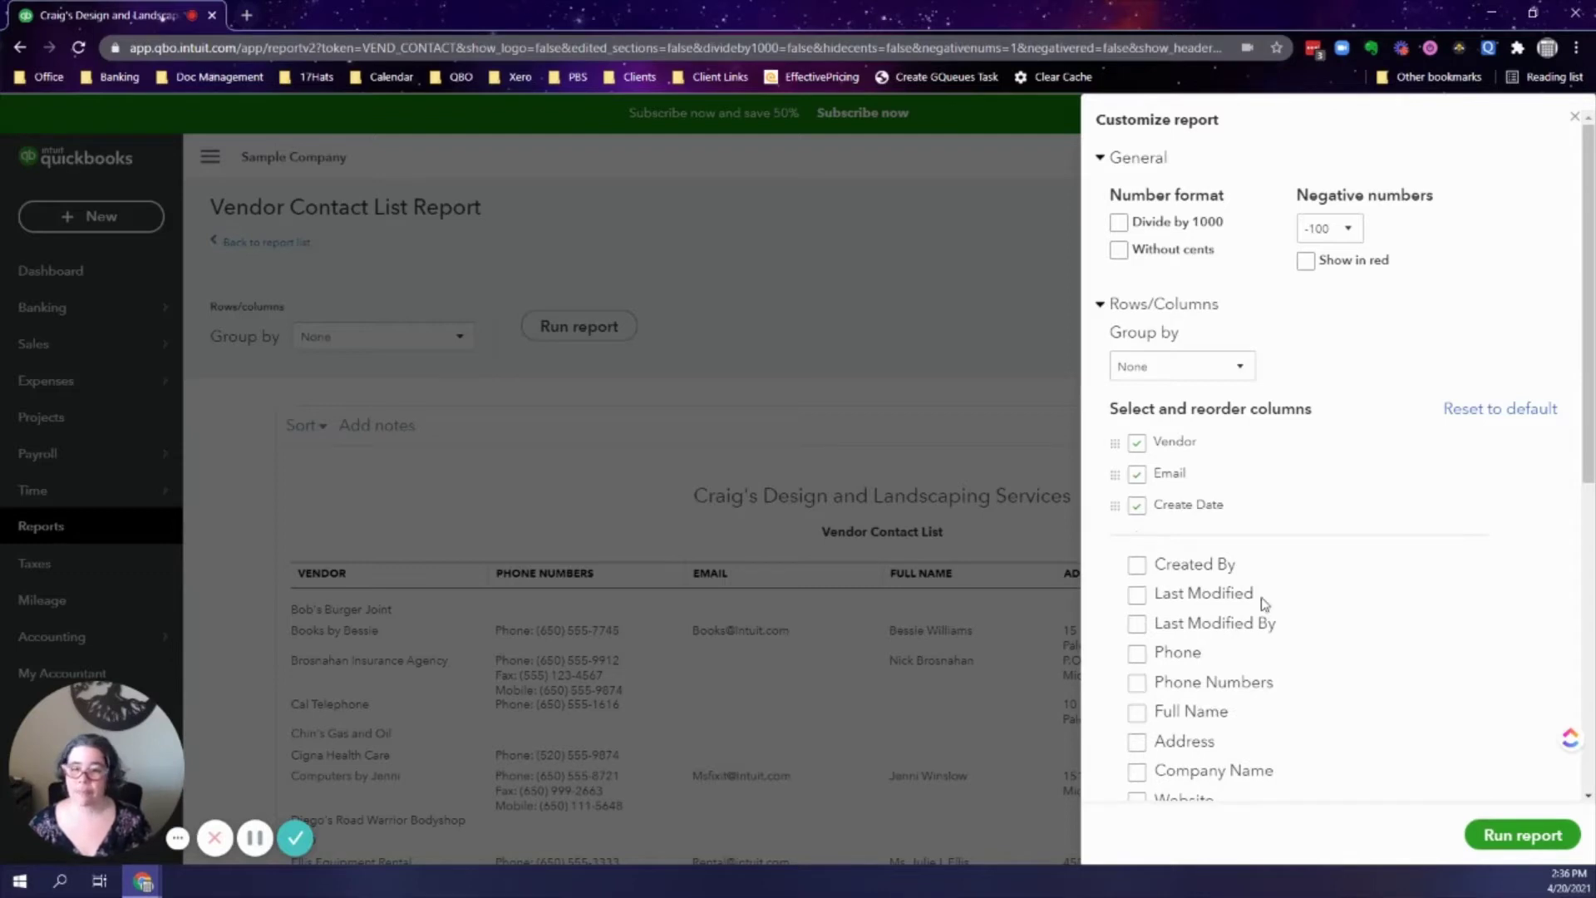
pyautogui.moveTo(1582, 455); pyautogui.dragTo(1589, 670)
pyautogui.click(1137, 407)
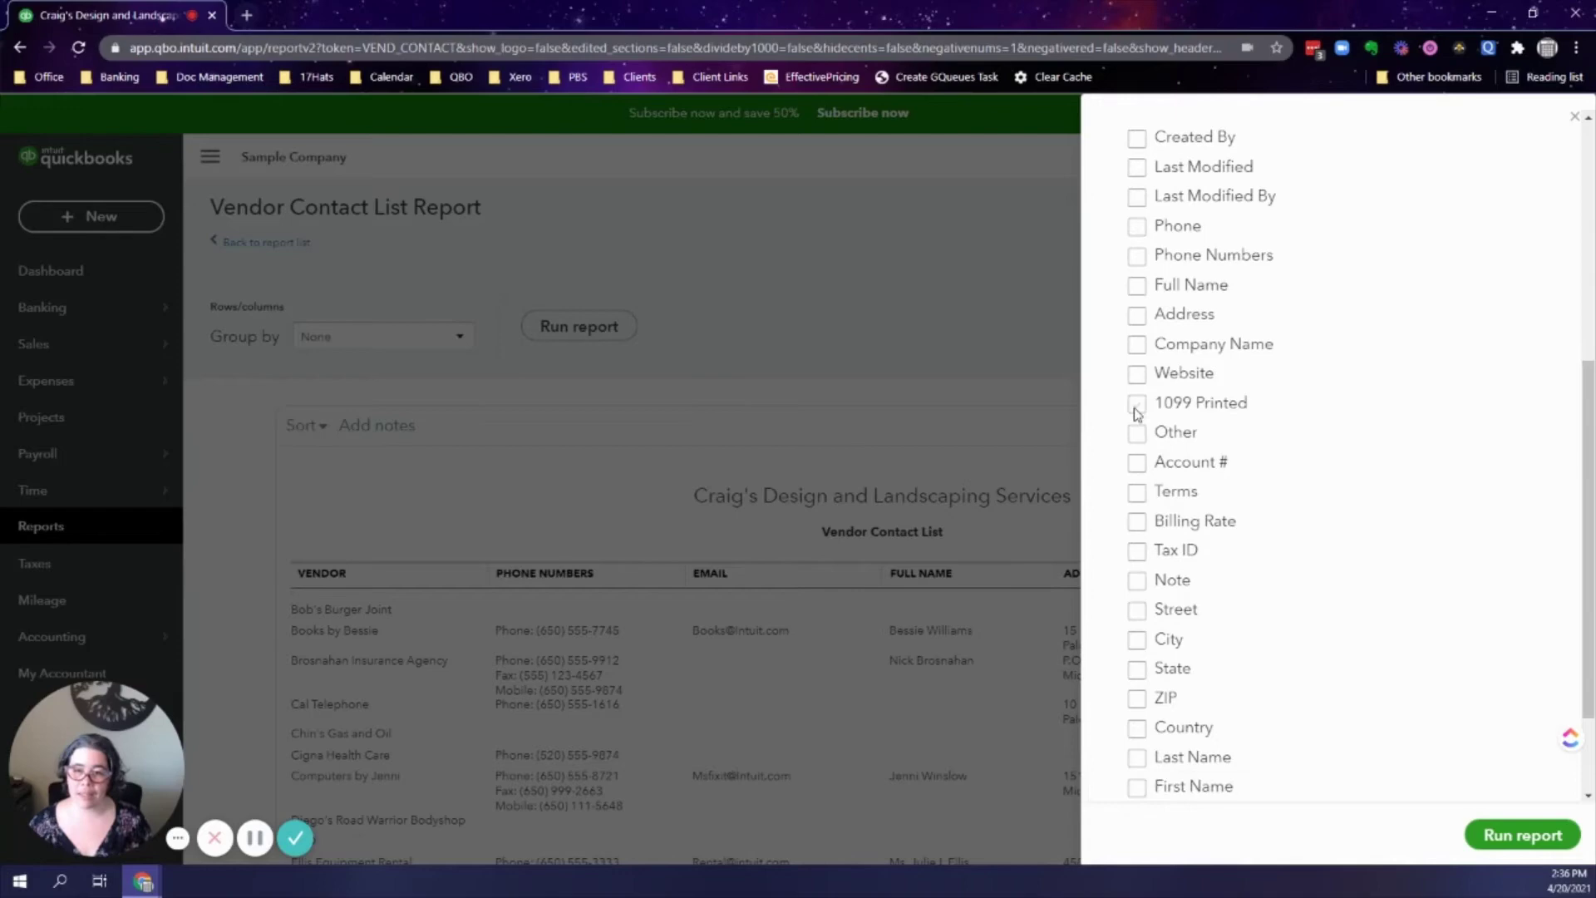
pyautogui.click(1137, 550)
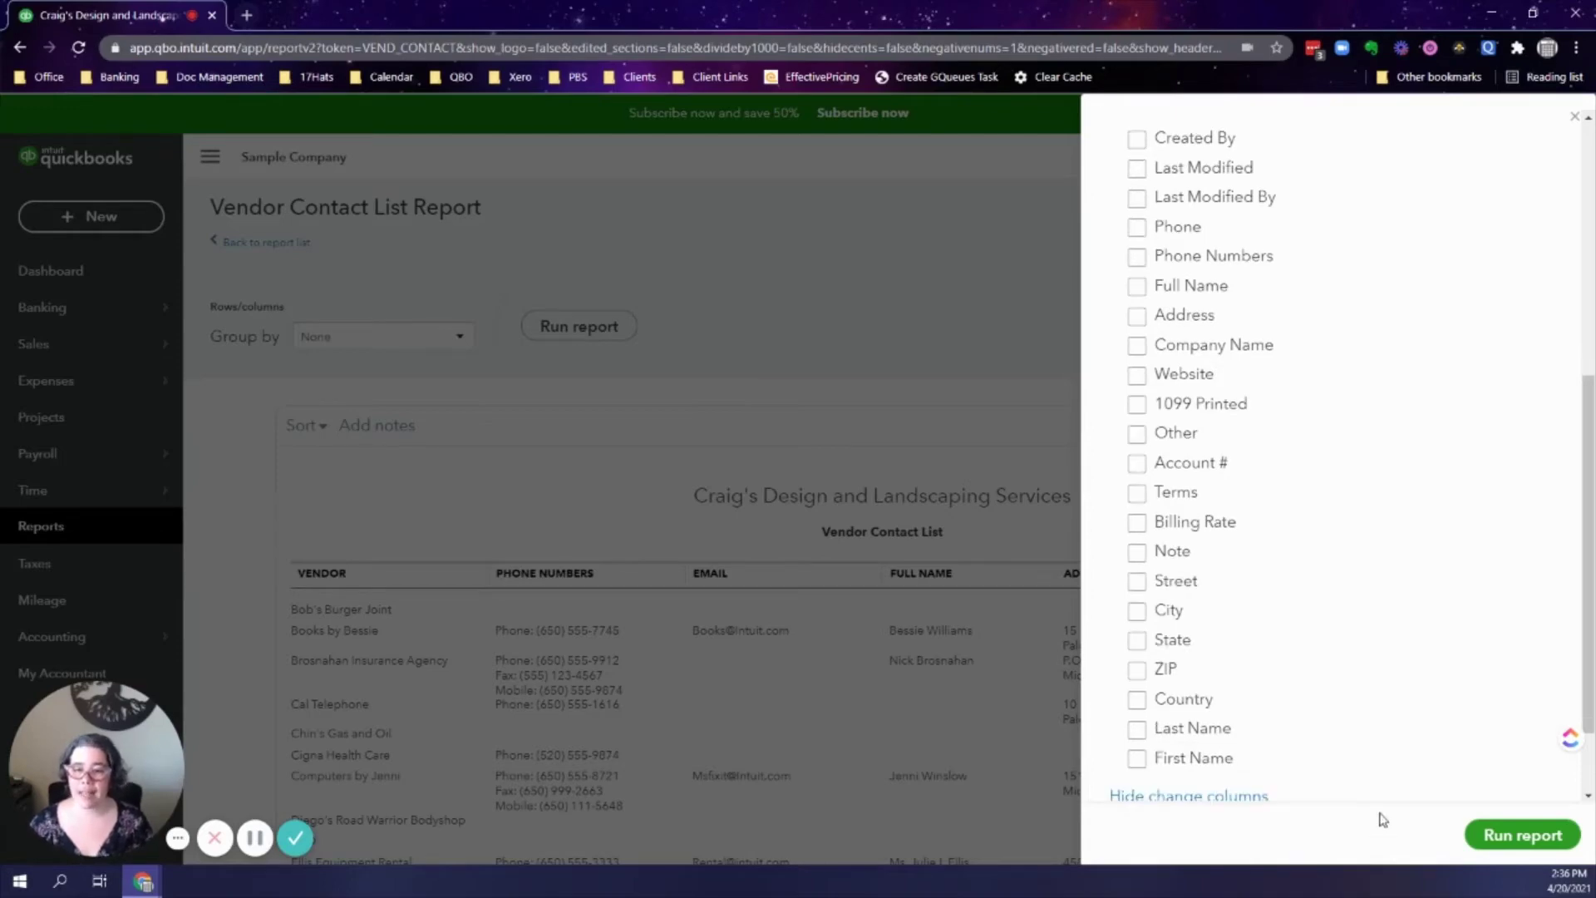
pyautogui.click(1501, 836)
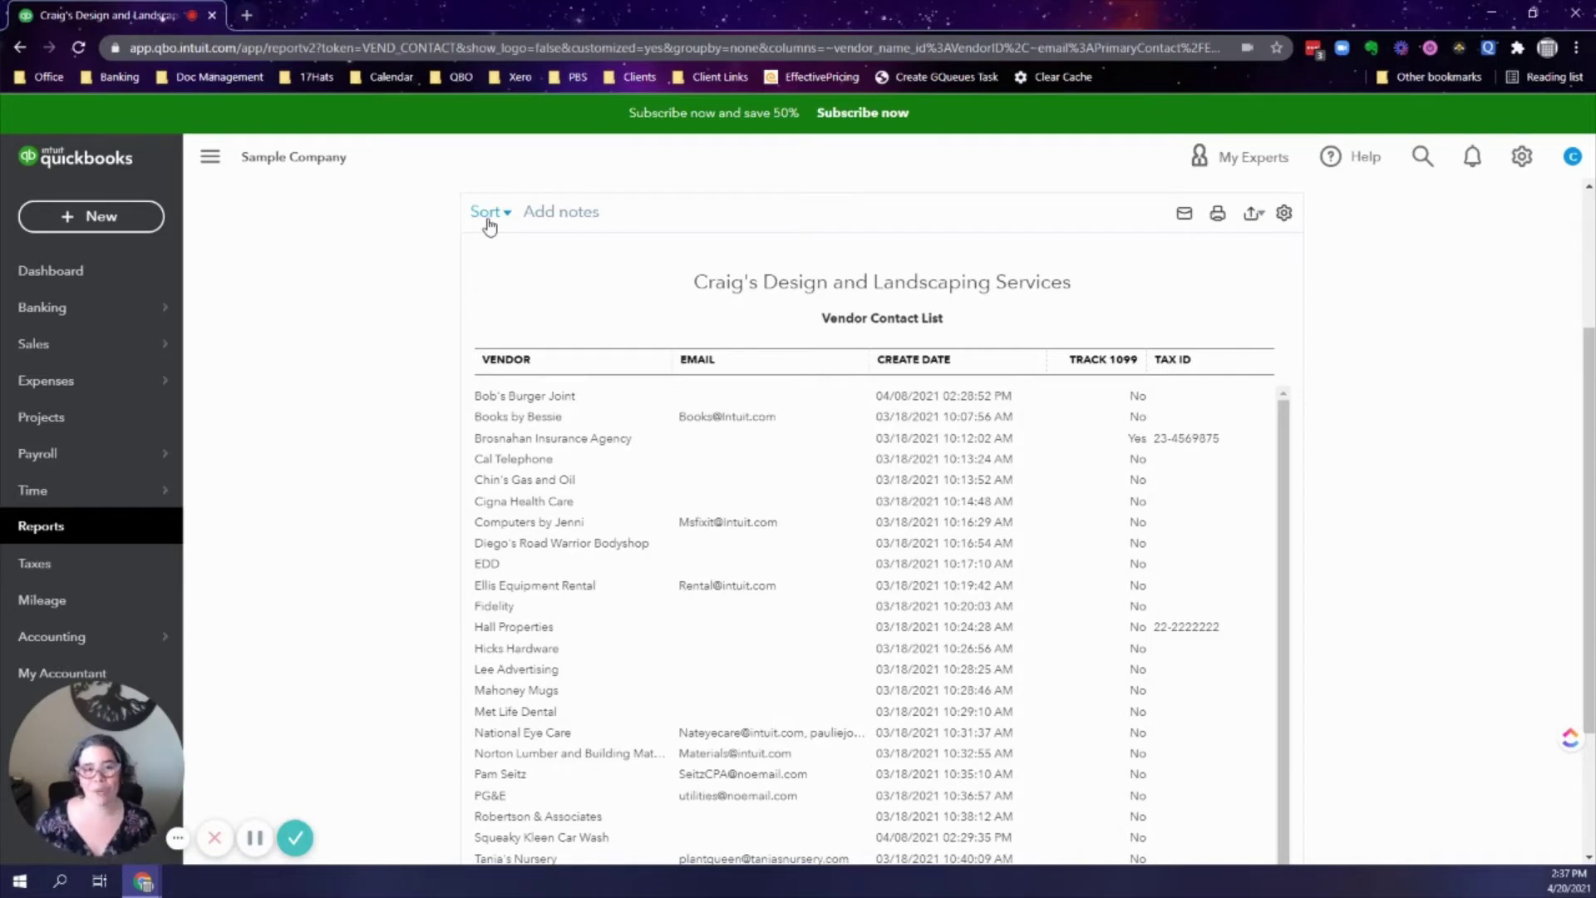
# - Sort the vendor report by Create Date in descending order
pyautogui.click(489, 214)
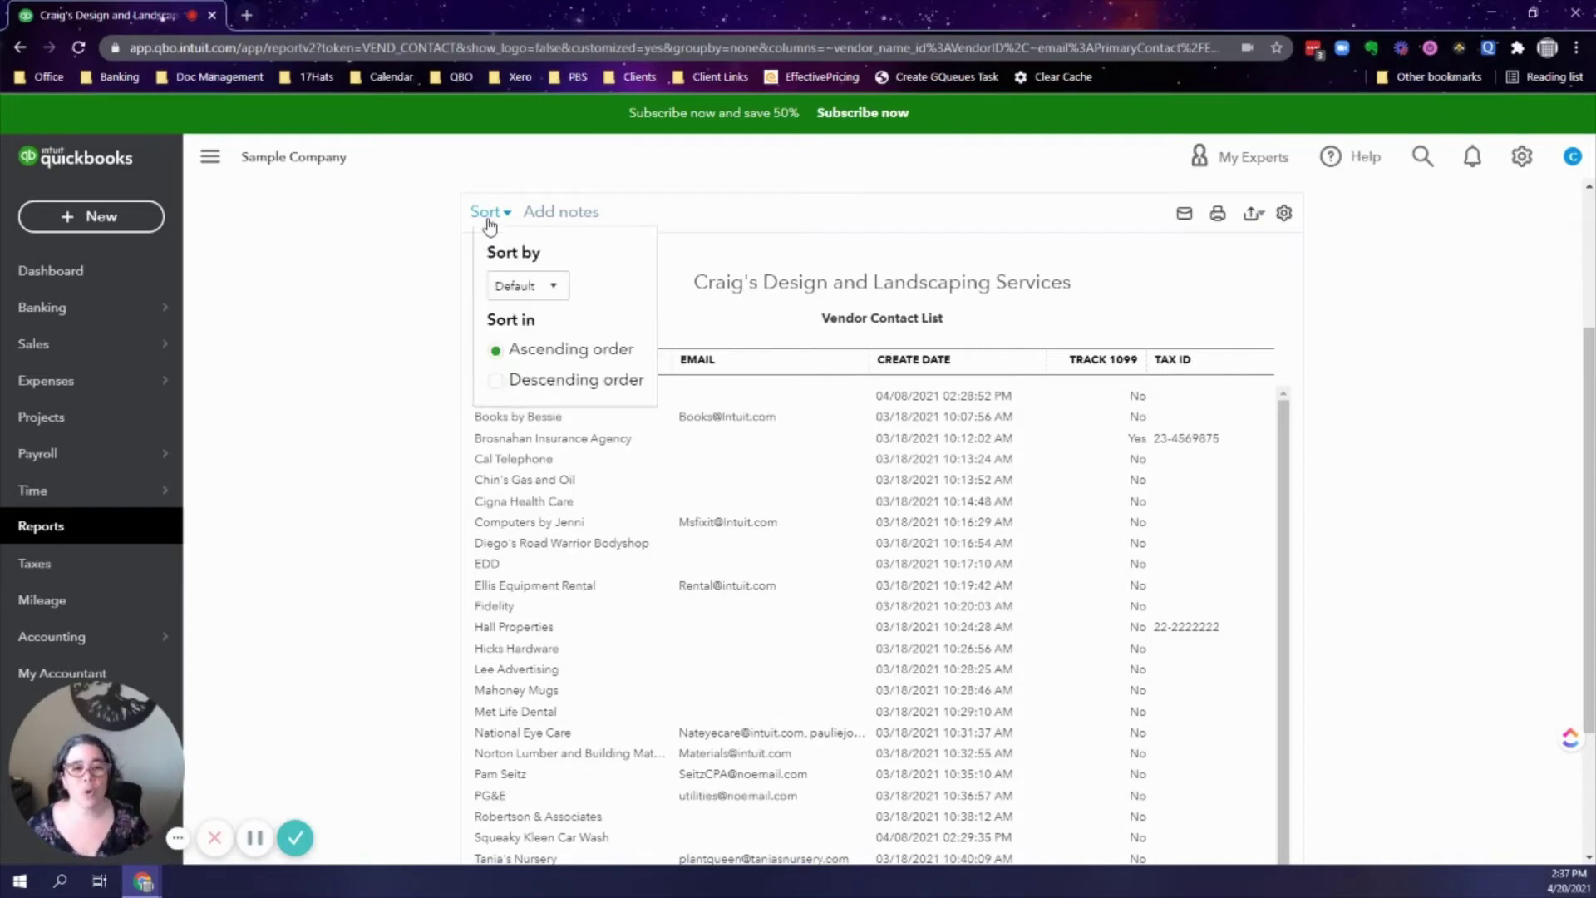
pyautogui.click(514, 285)
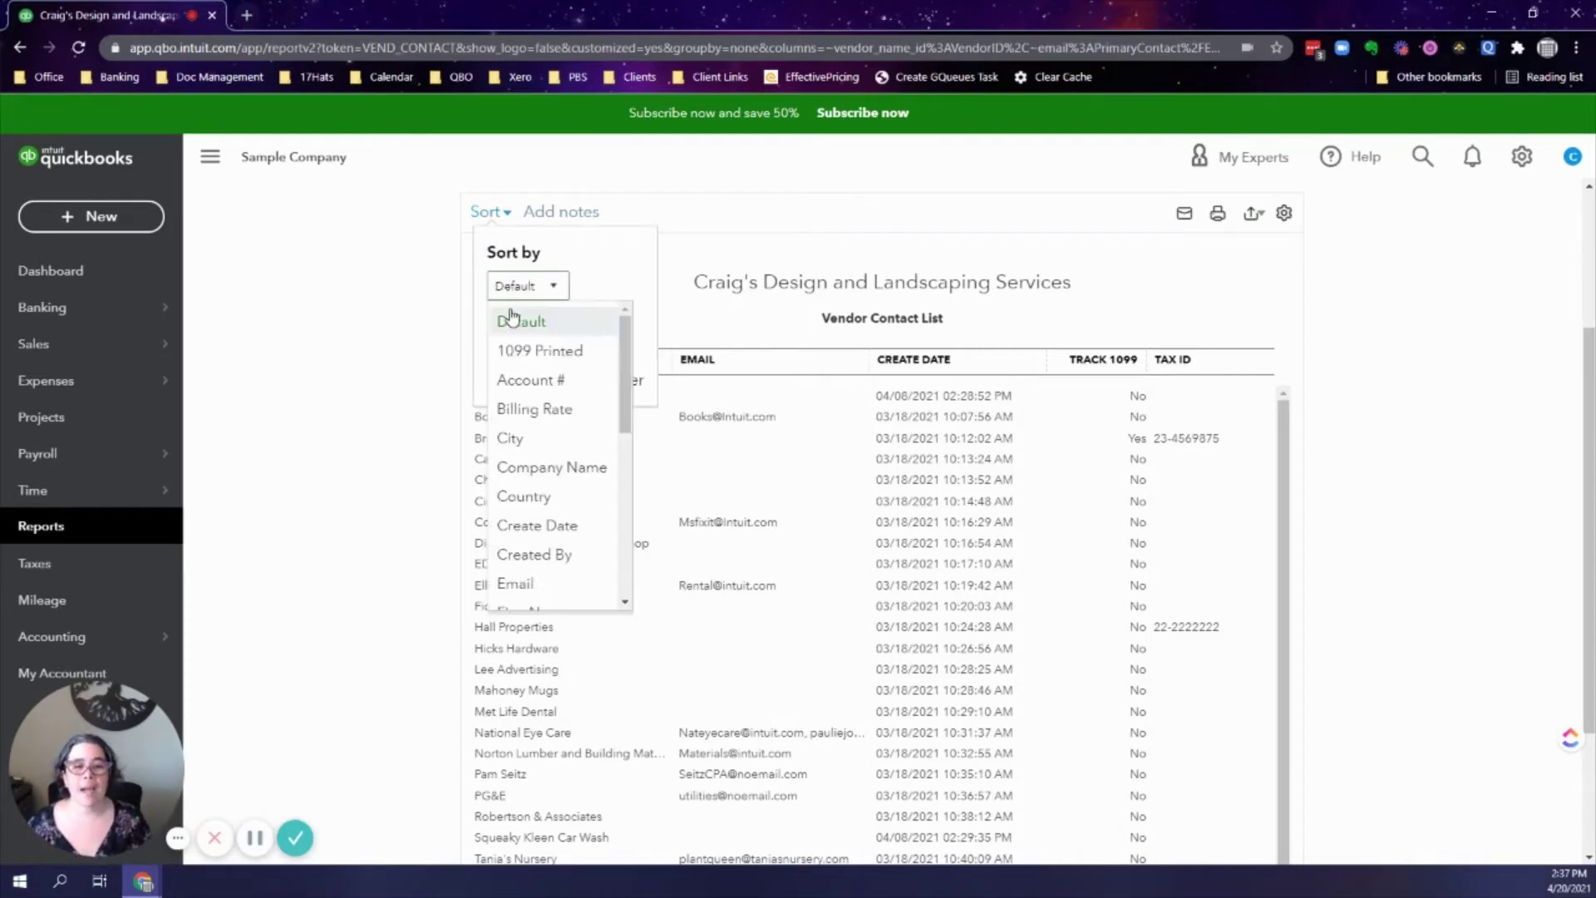
pyautogui.click(544, 526)
pyautogui.click(495, 381)
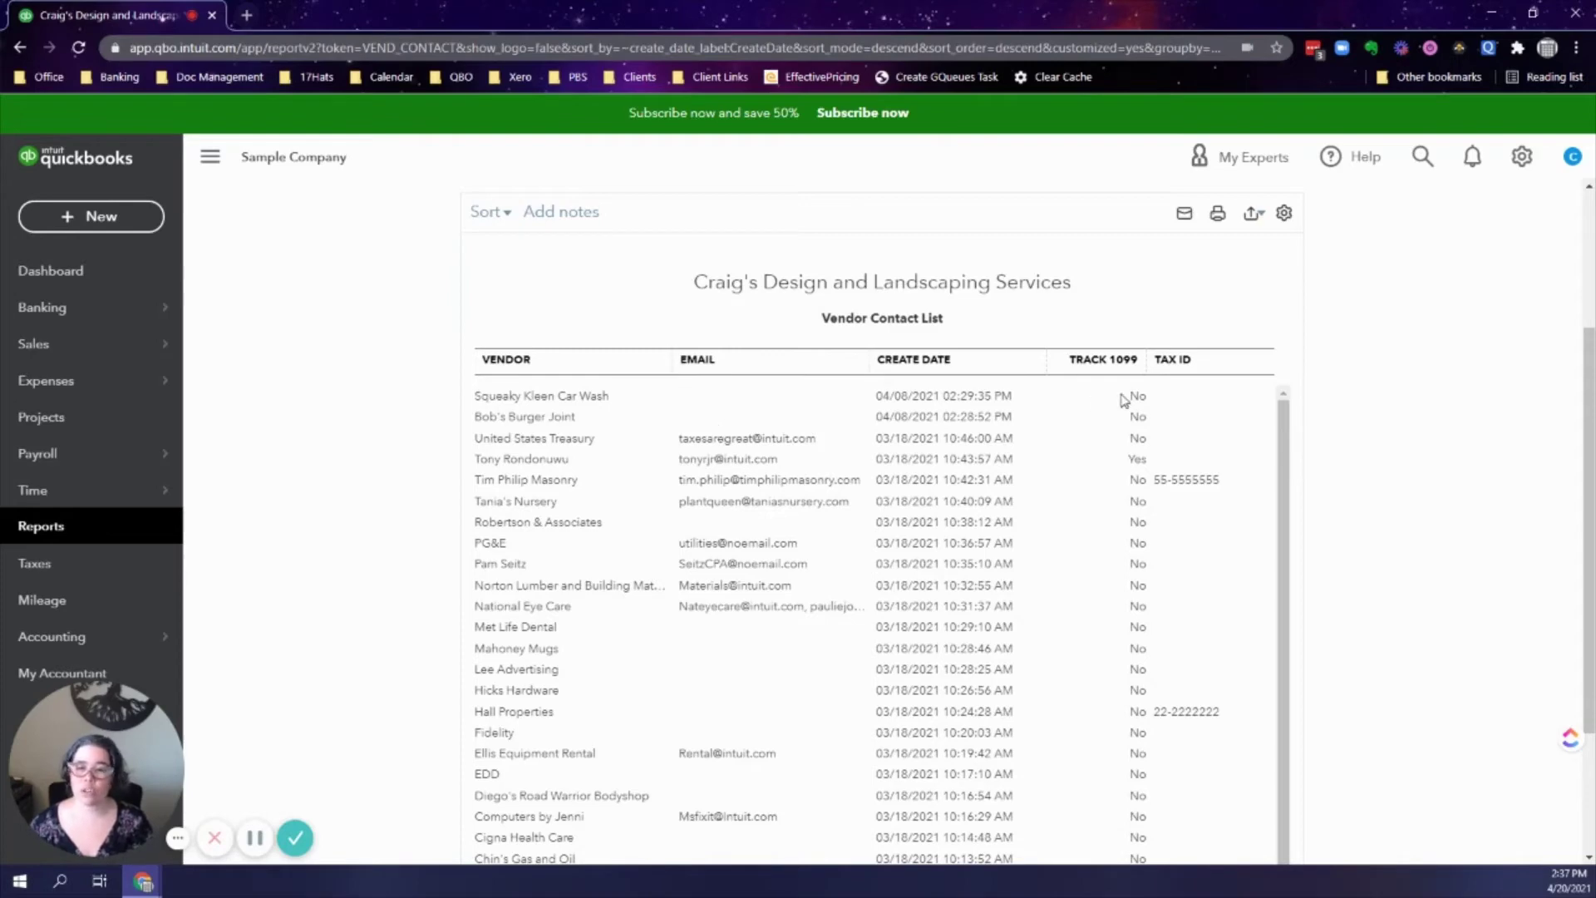
pyautogui.moveTo(1587, 453); pyautogui.dragTo(1578, 293)
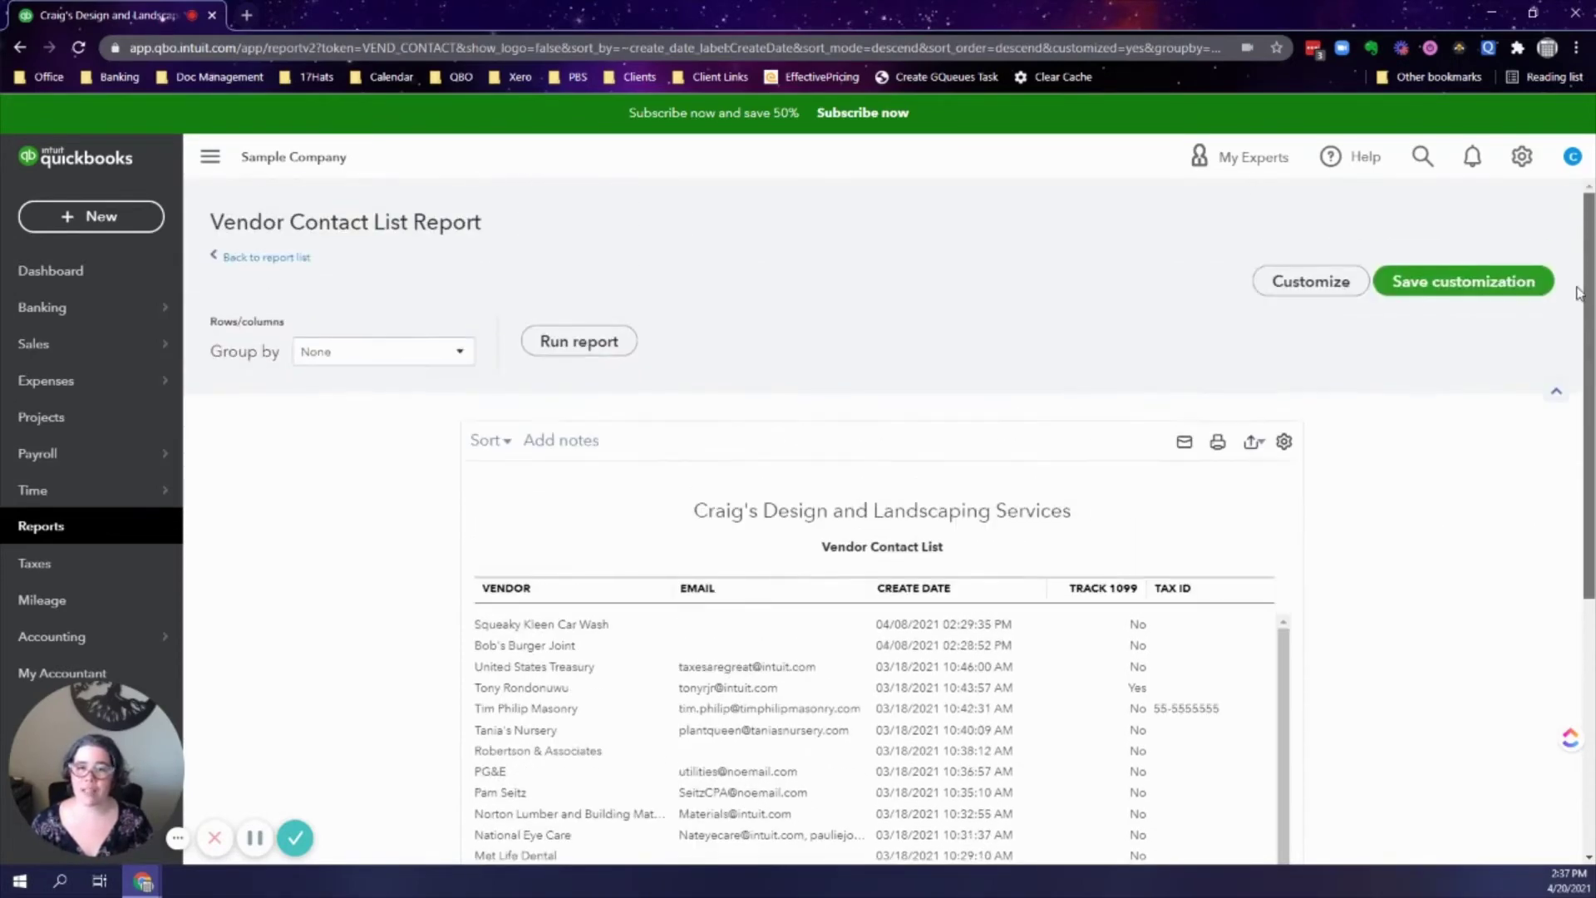
# - Save the report customization under the custom name 'W-9 Vendor Check'
pyautogui.click(1410, 287)
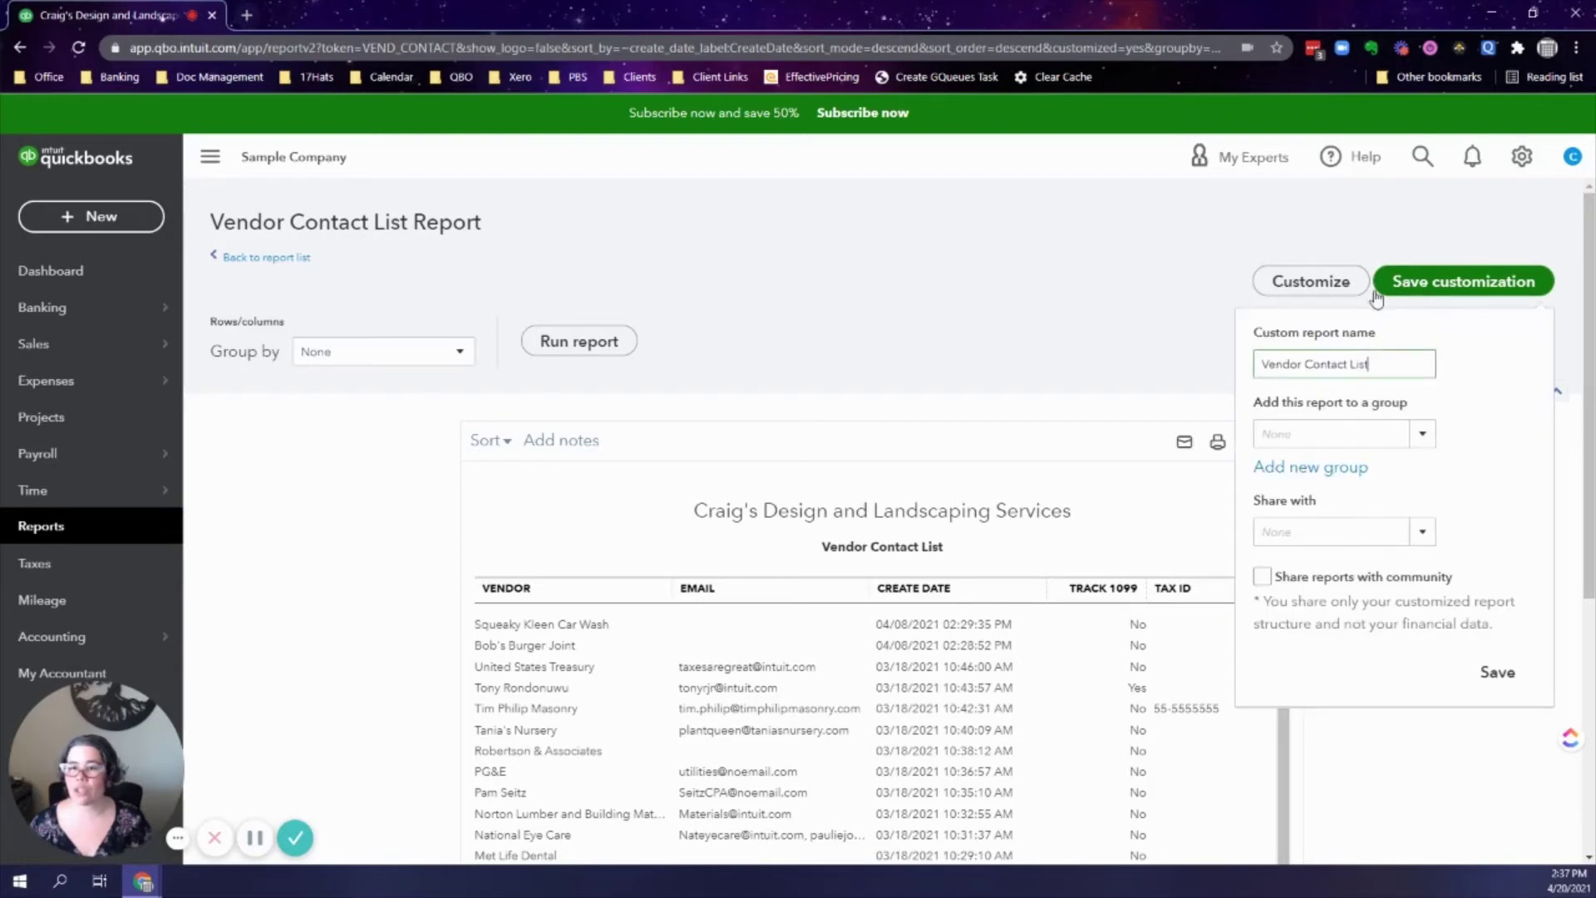
pyautogui.moveTo(1407, 364); pyautogui.dragTo(1225, 373)
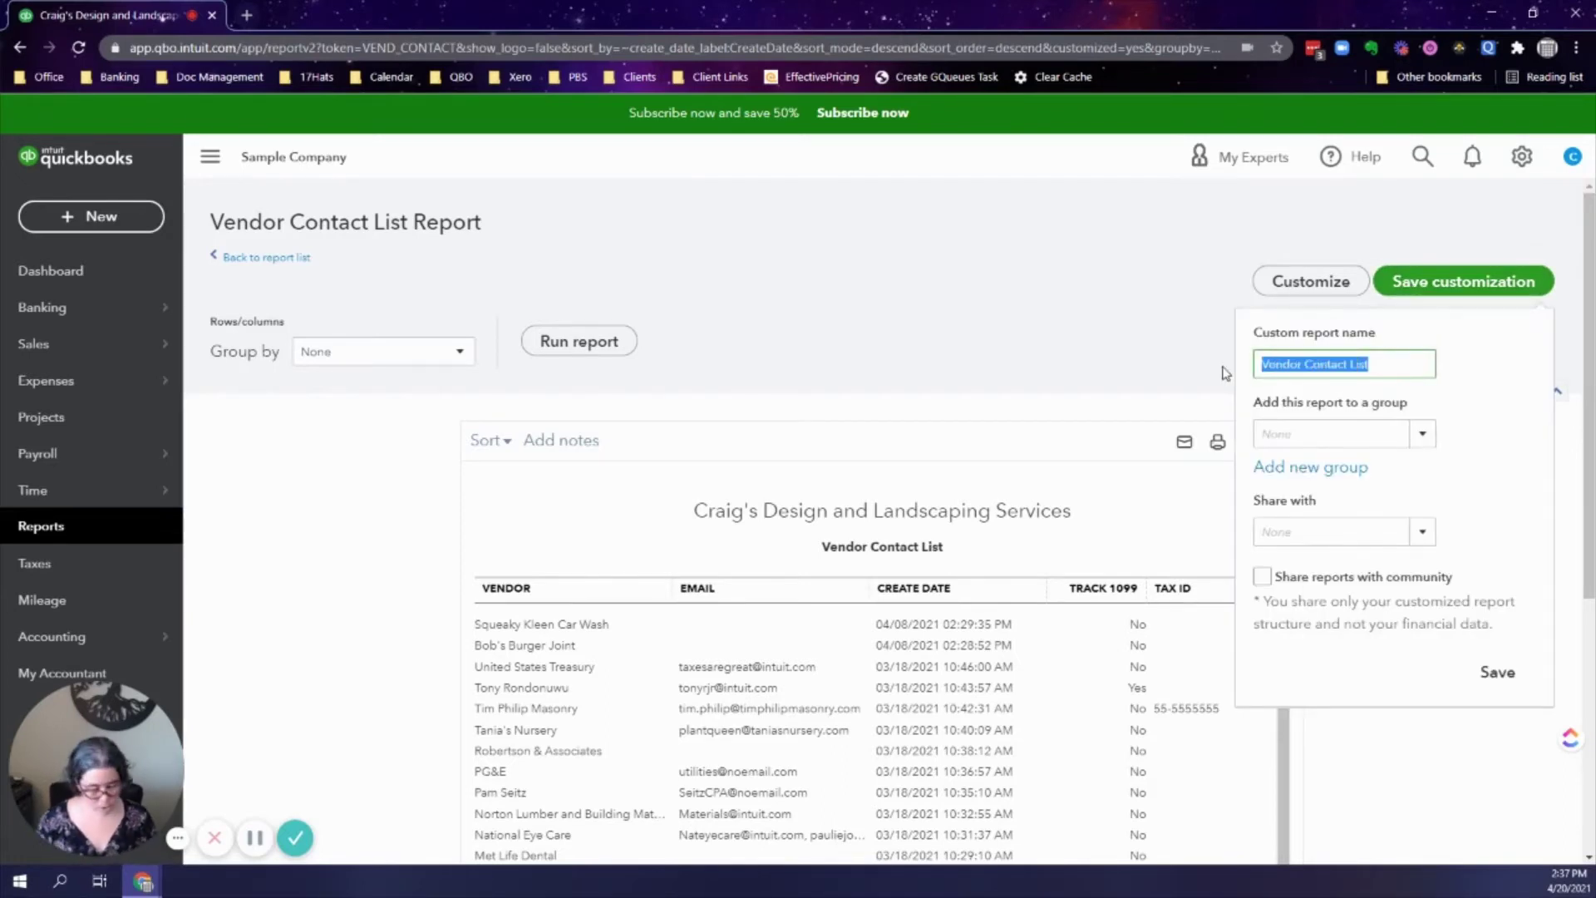
pyautogui.write('W-9 V')
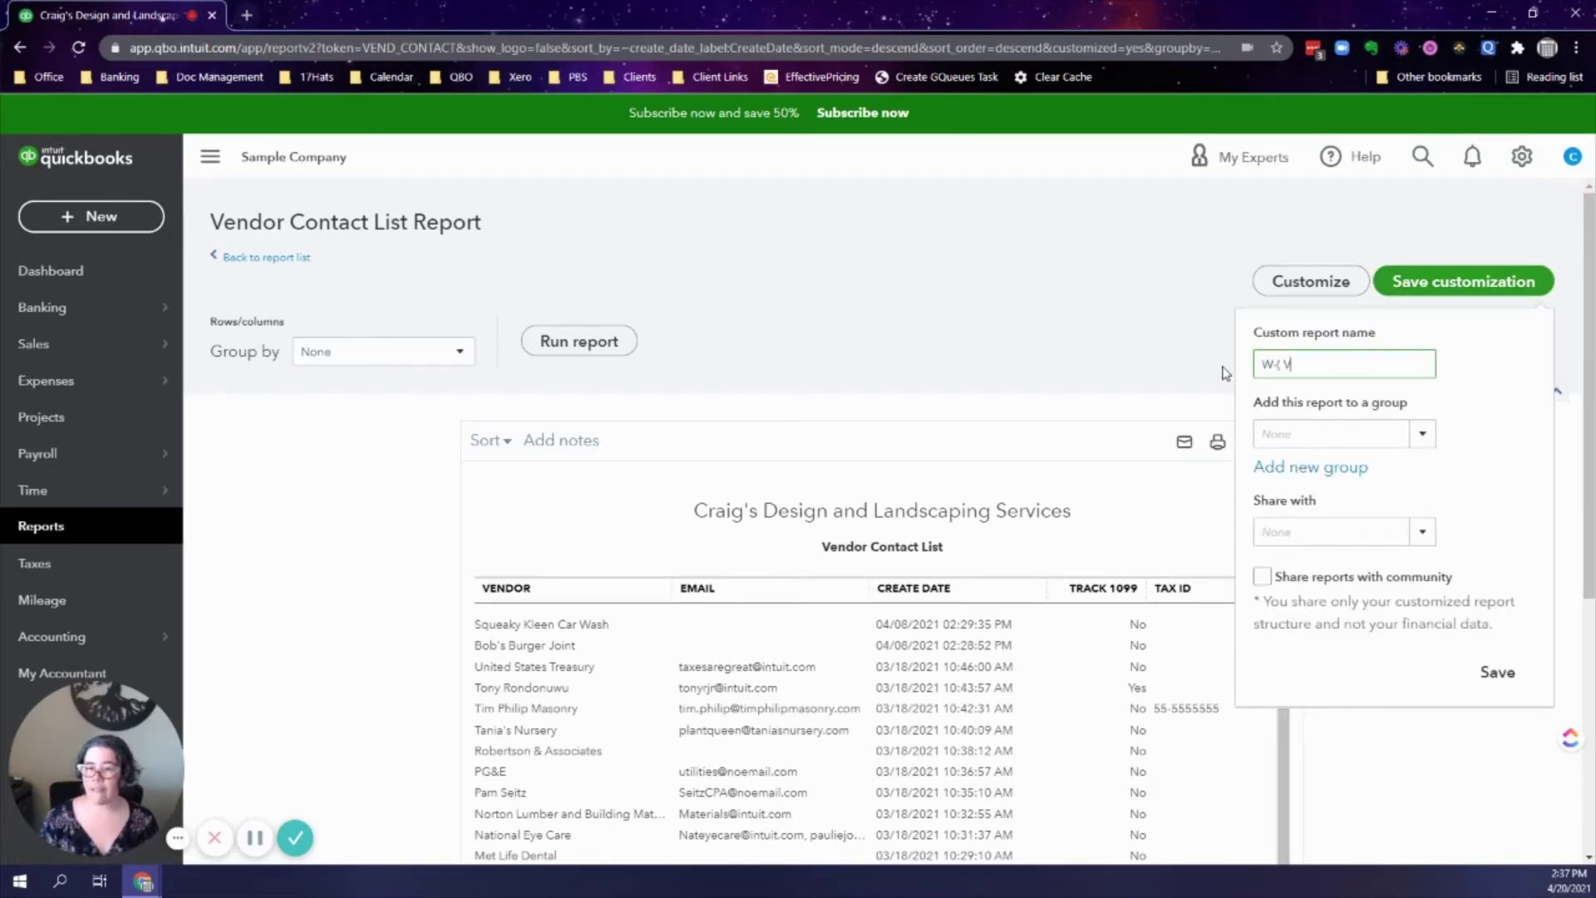
pyautogui.press('BackSpace')
pyautogui.press('BackSpace')
pyautogui.press('BackSpace')
pyautogui.write('9 Vendor Chec')
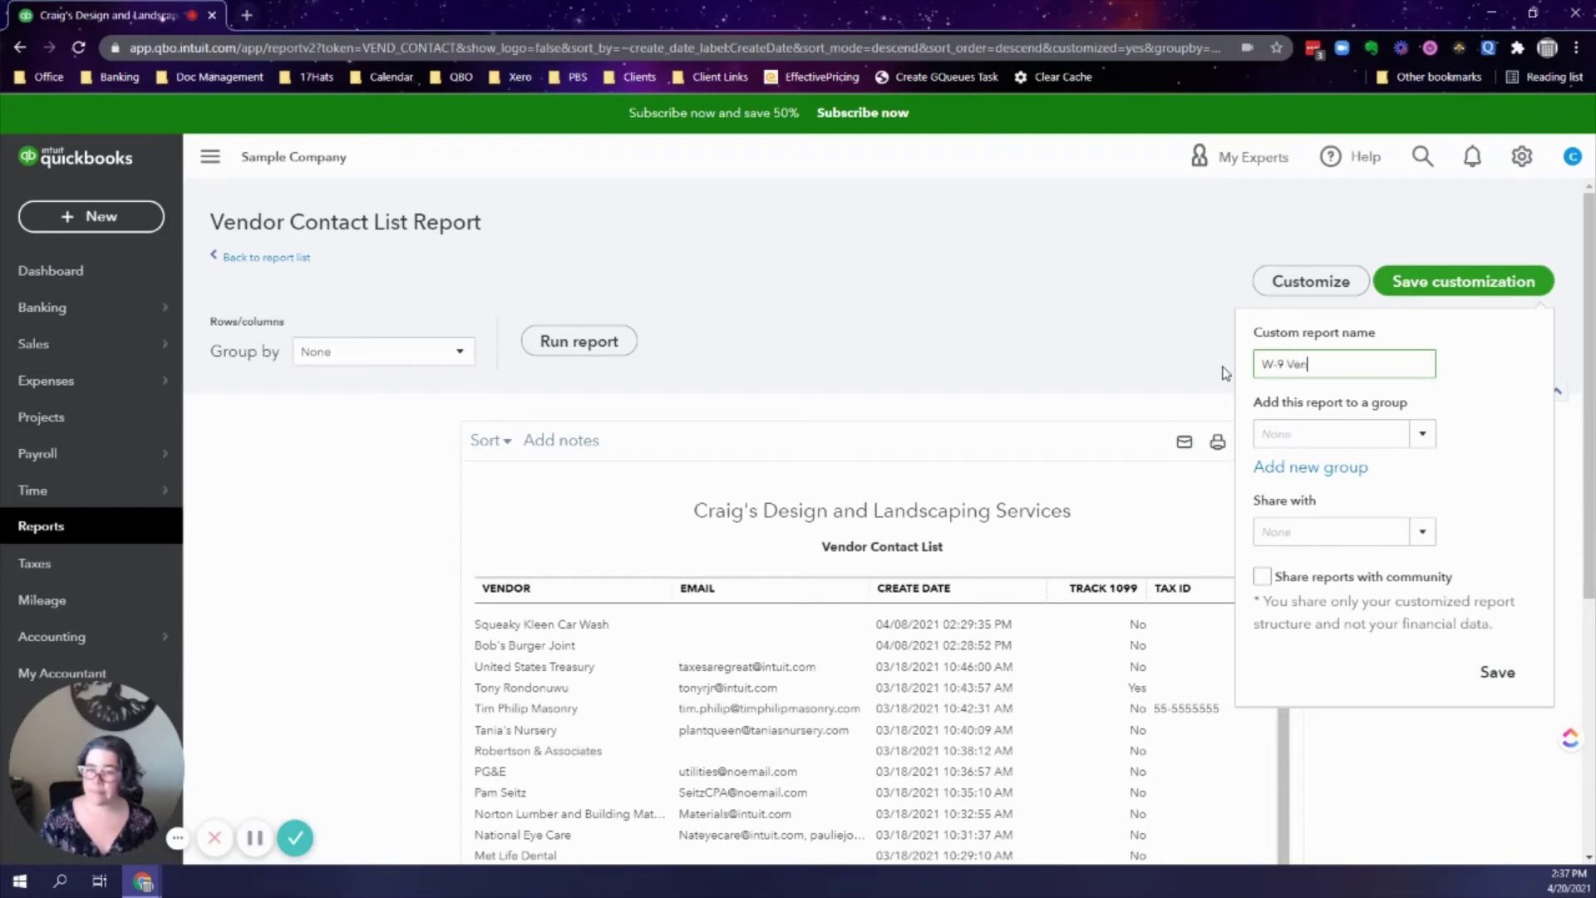
pyautogui.write('k')
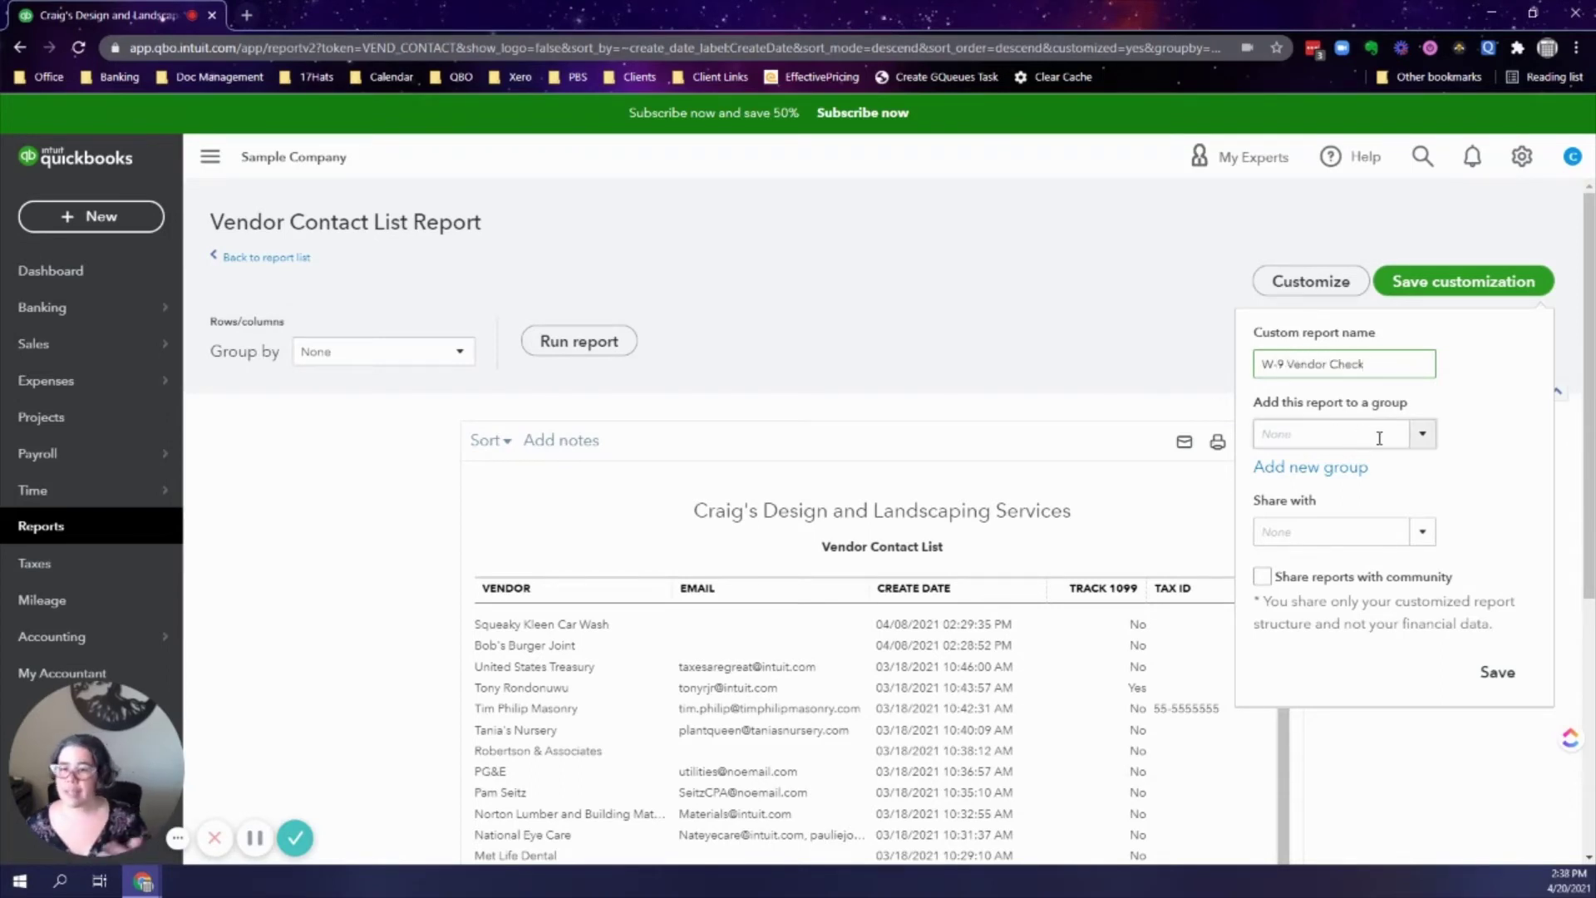
pyautogui.click(1503, 677)
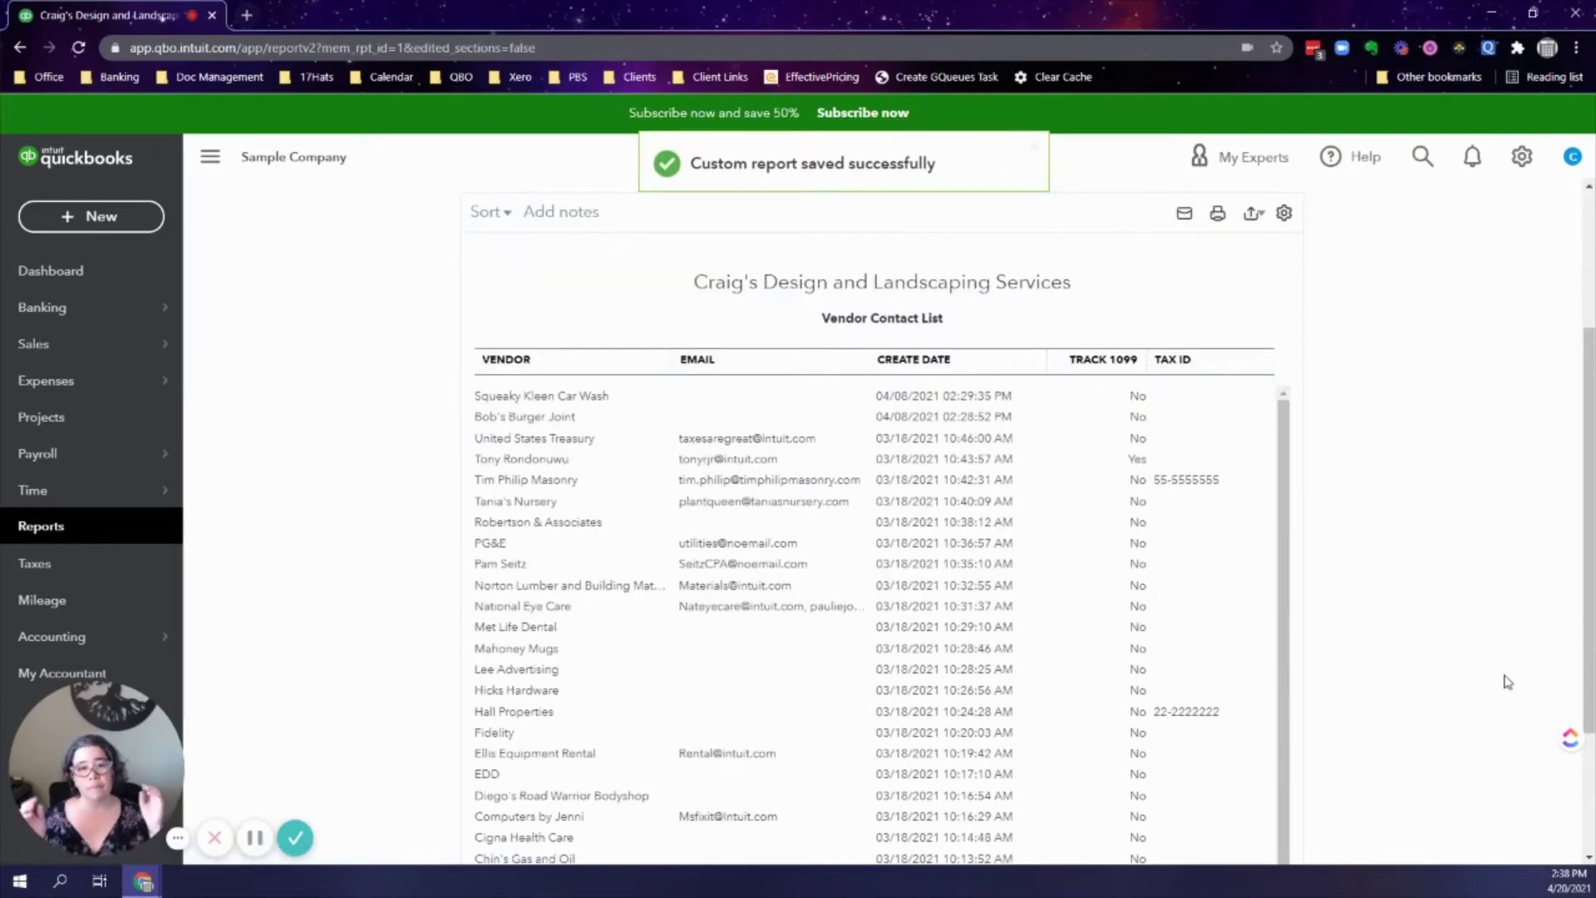
pyautogui.moveTo(1586, 610); pyautogui.dragTo(1586, 456)
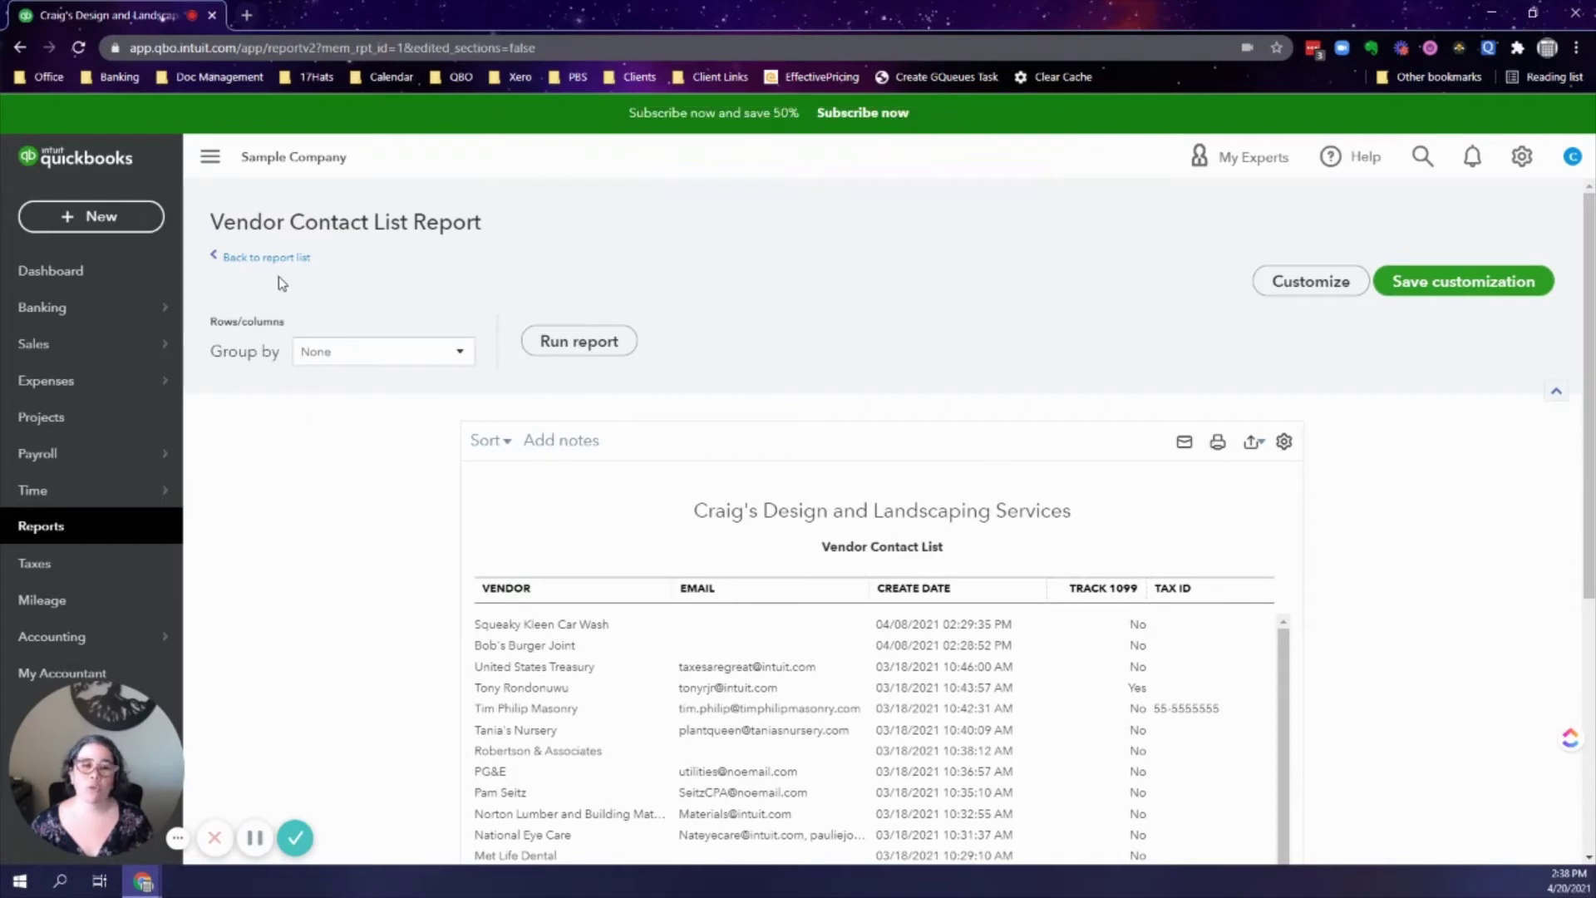
# - Open W-9 Vendor Check from the Custom reports list
pyautogui.click(266, 259)
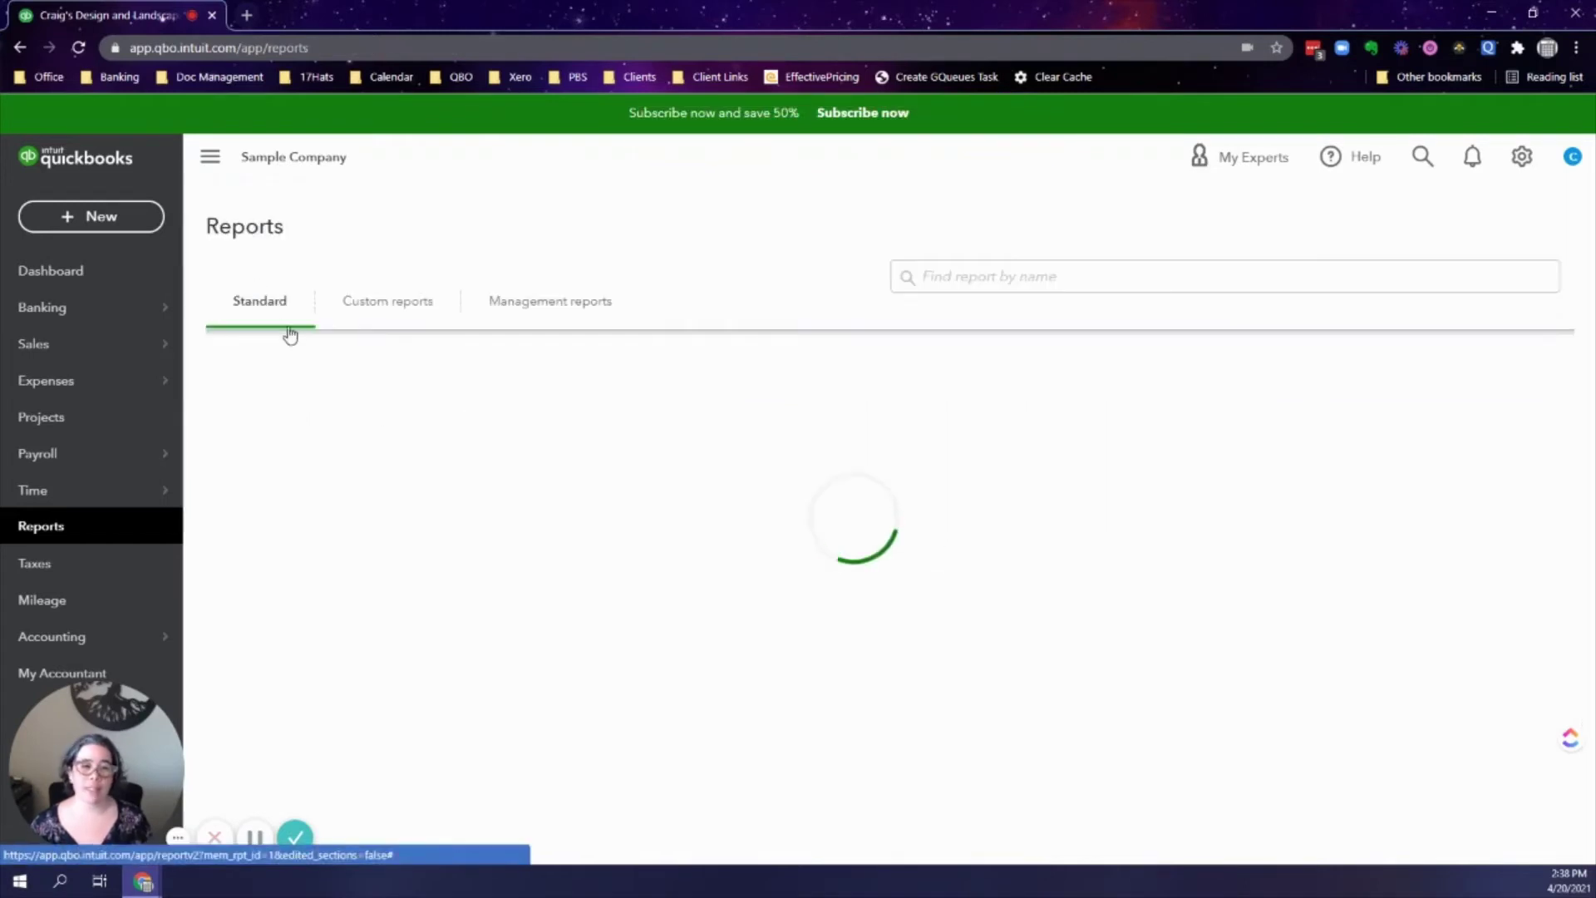
pyautogui.click(375, 309)
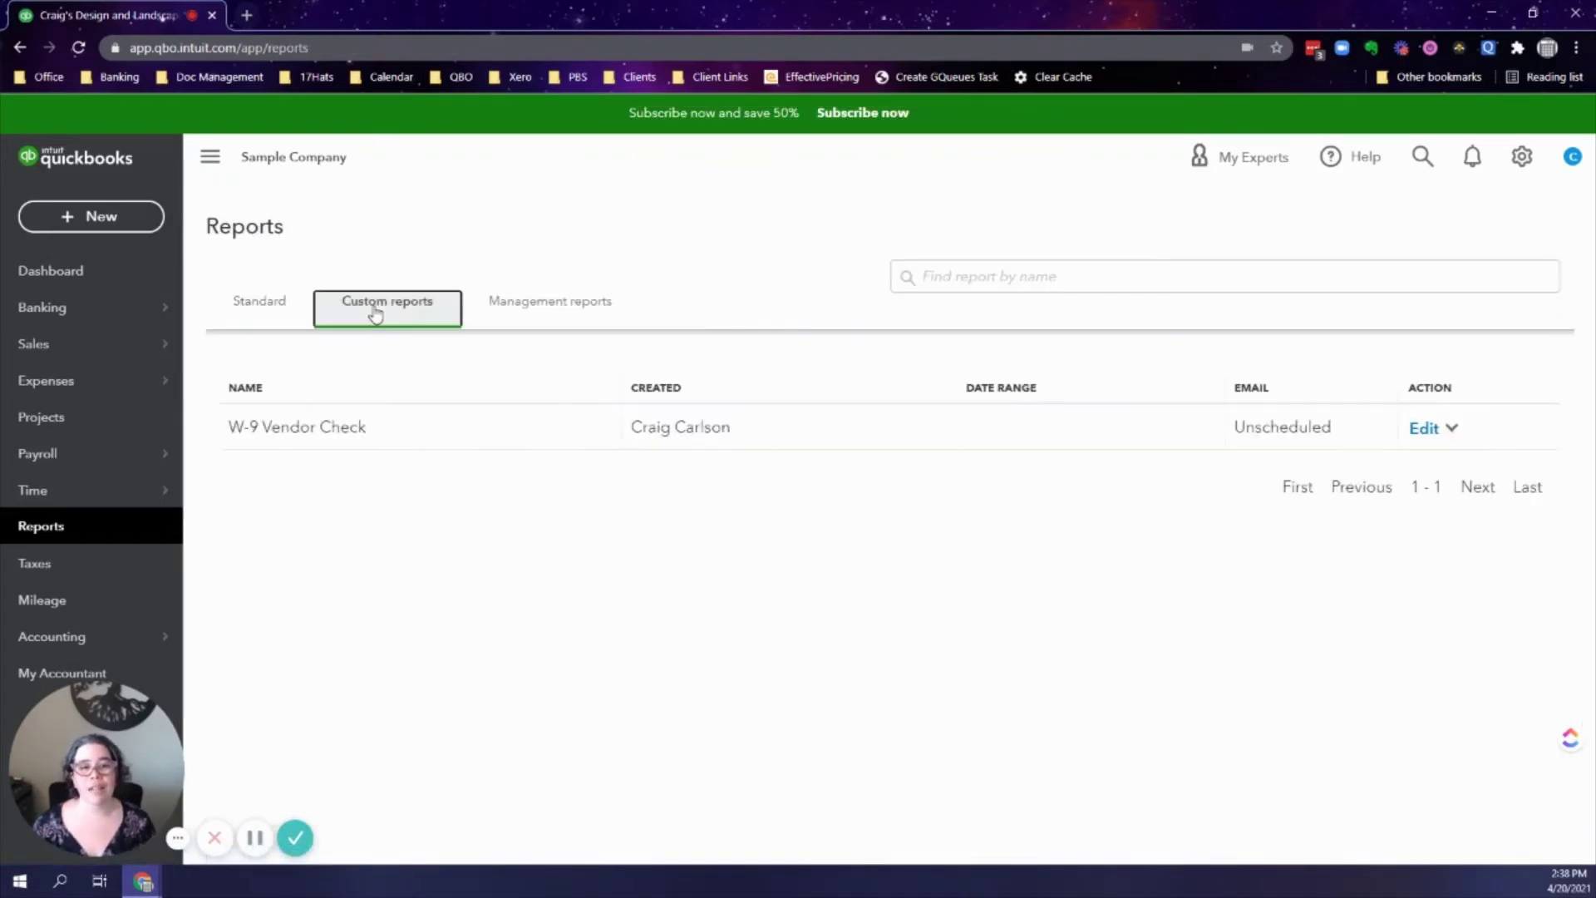
pyautogui.click(286, 430)
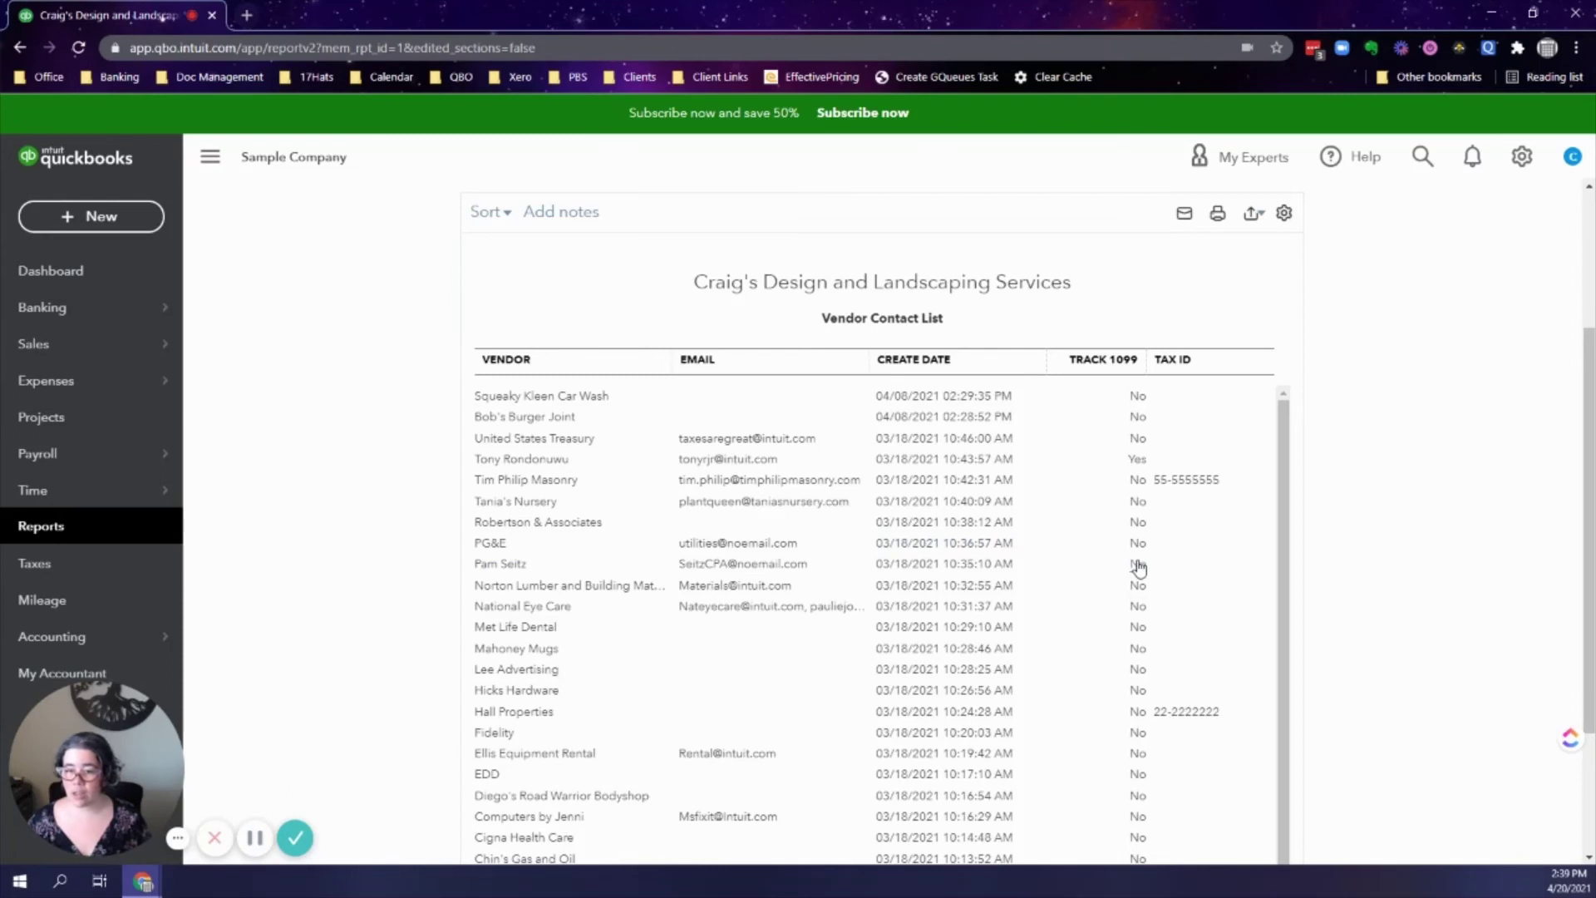
# - Open the CPA vendor's detail page from the Vendor column
pyautogui.click(510, 565)
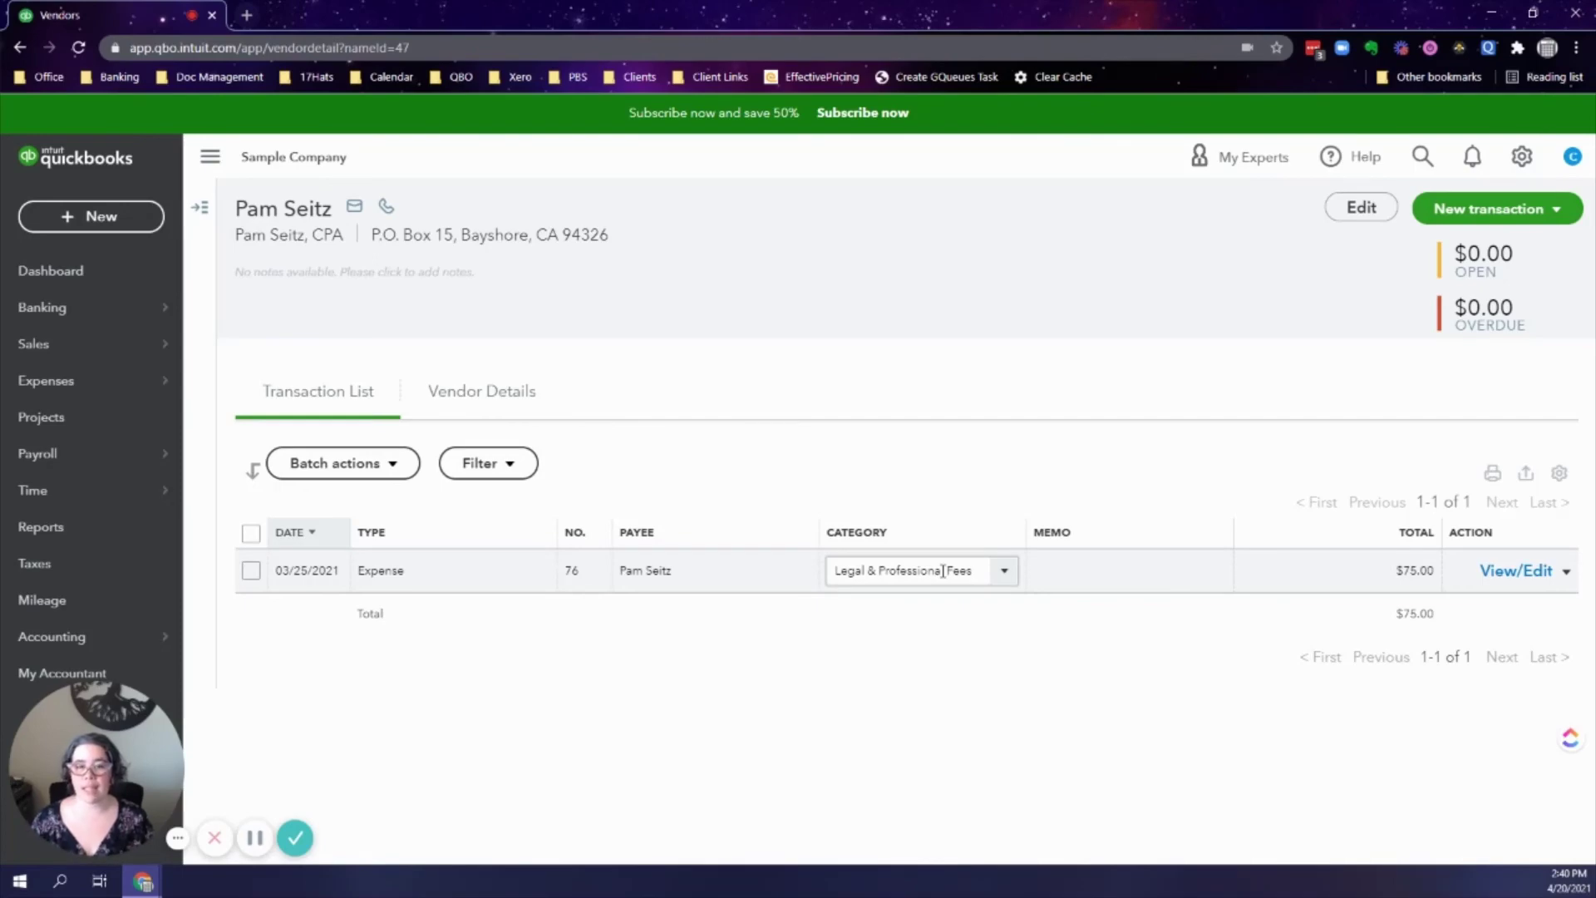
# - Enable Track payments for 1099 on the CPA vendor and save
pyautogui.click(1349, 210)
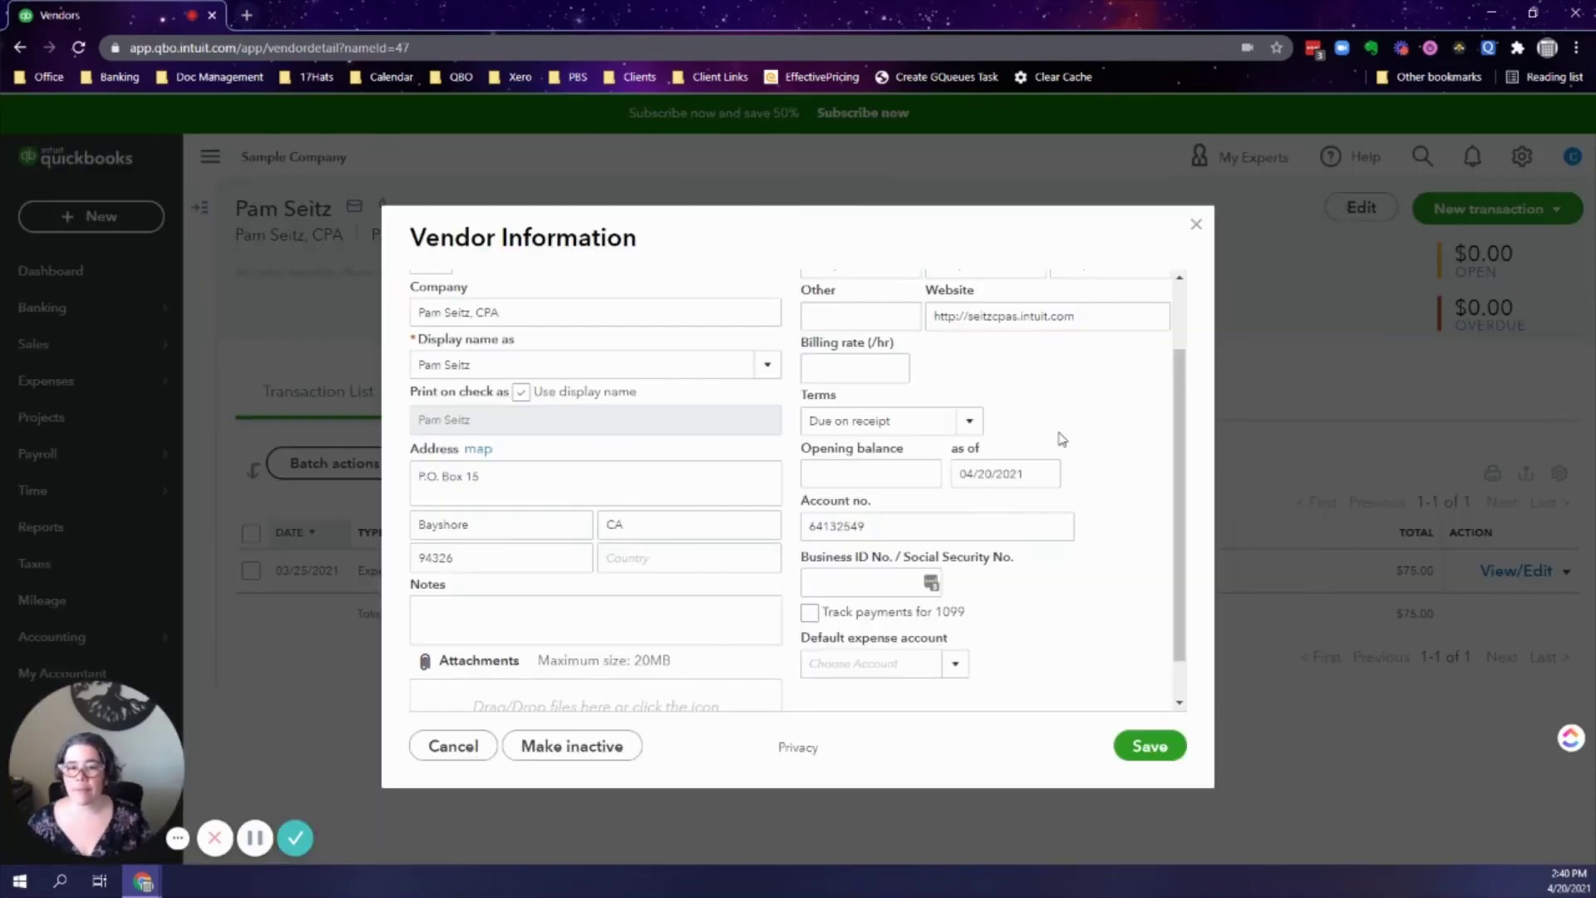
pyautogui.click(812, 615)
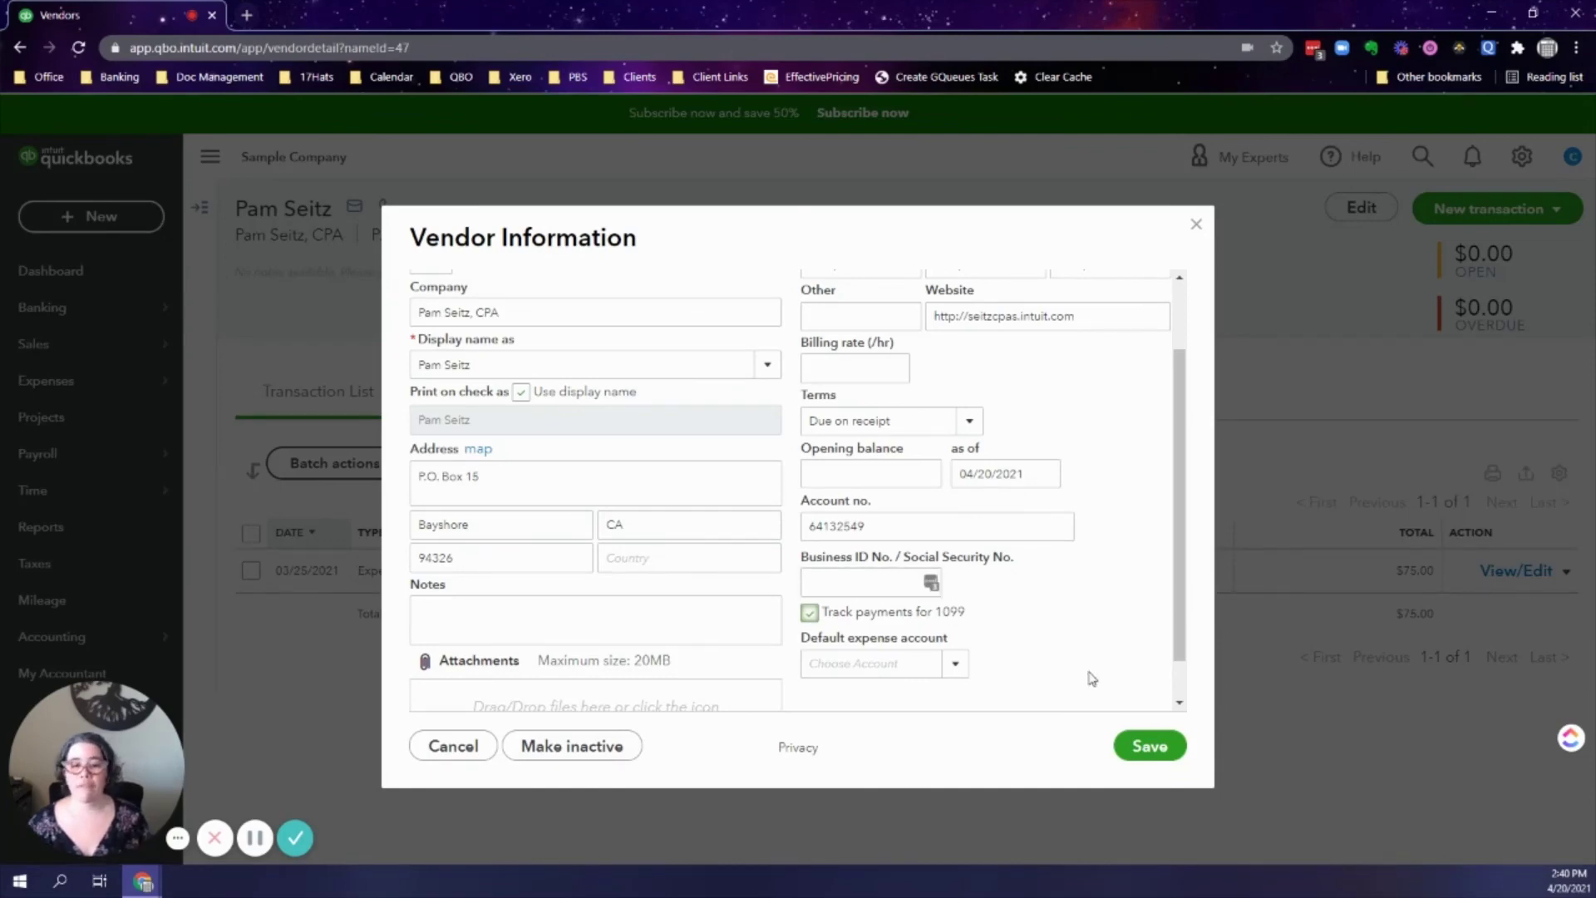
pyautogui.click(1132, 751)
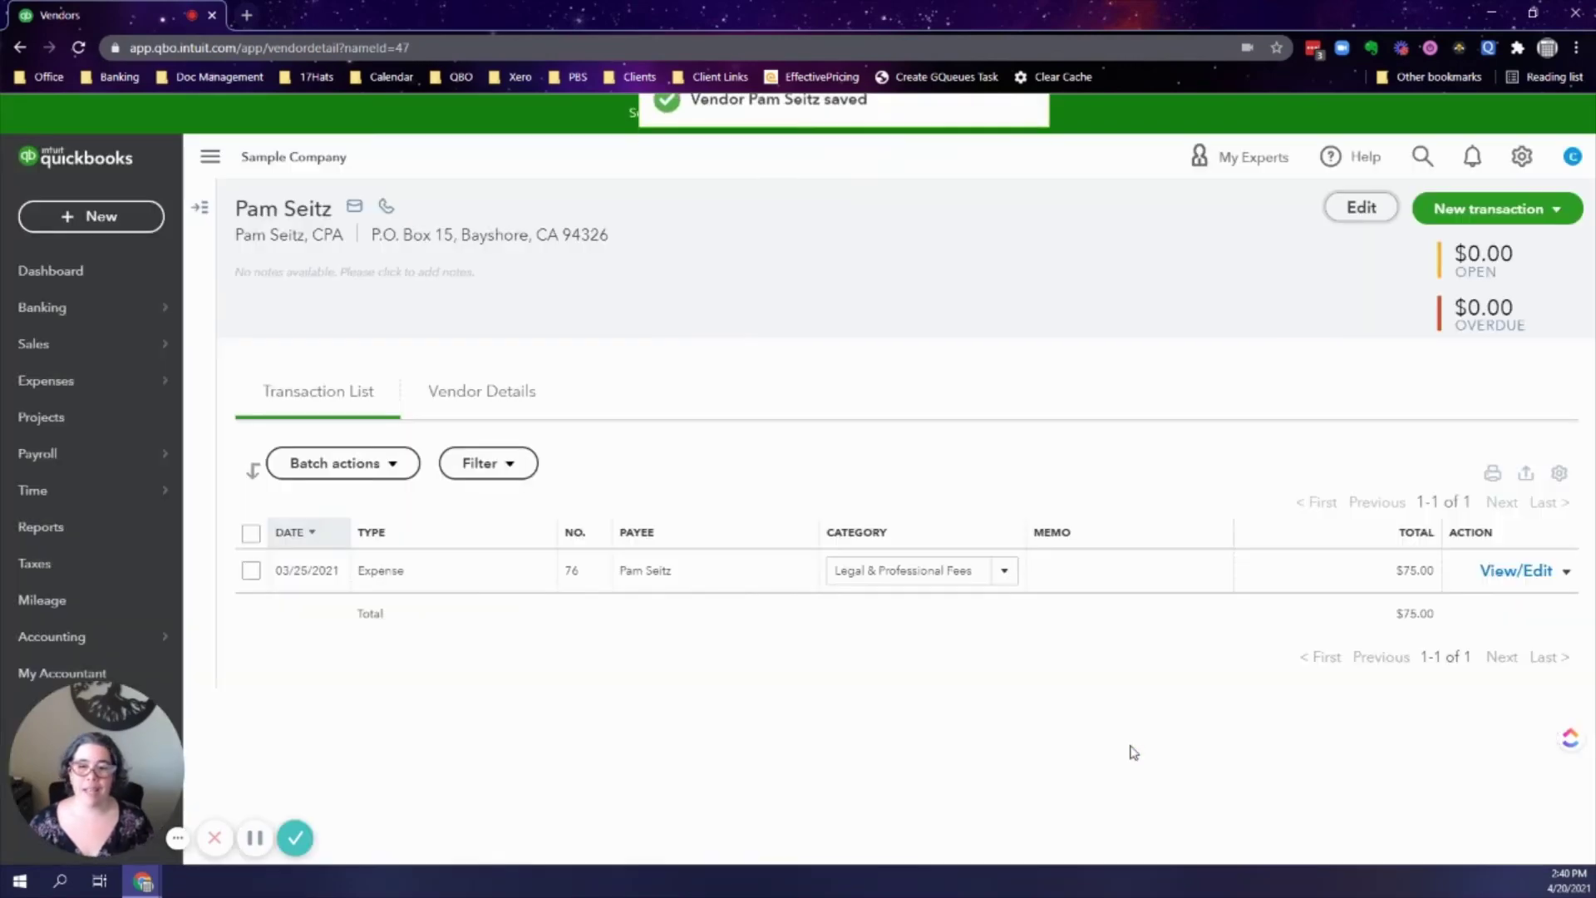